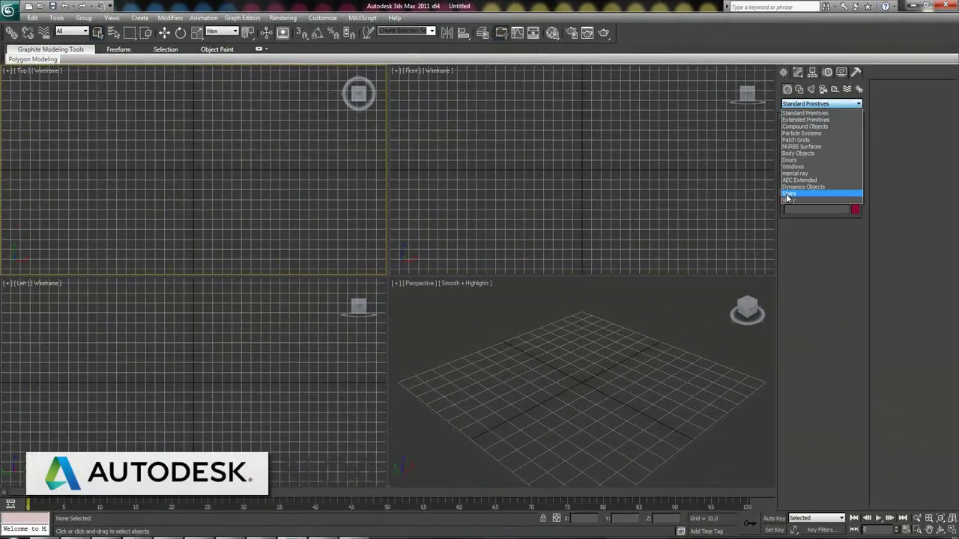
Step: Place a VRayPlane at the scene origin from the VRay creation category
{"action": "left_click", "coordinate": [791, 201]}
{"action": "left_click", "coordinate": [808, 150]}
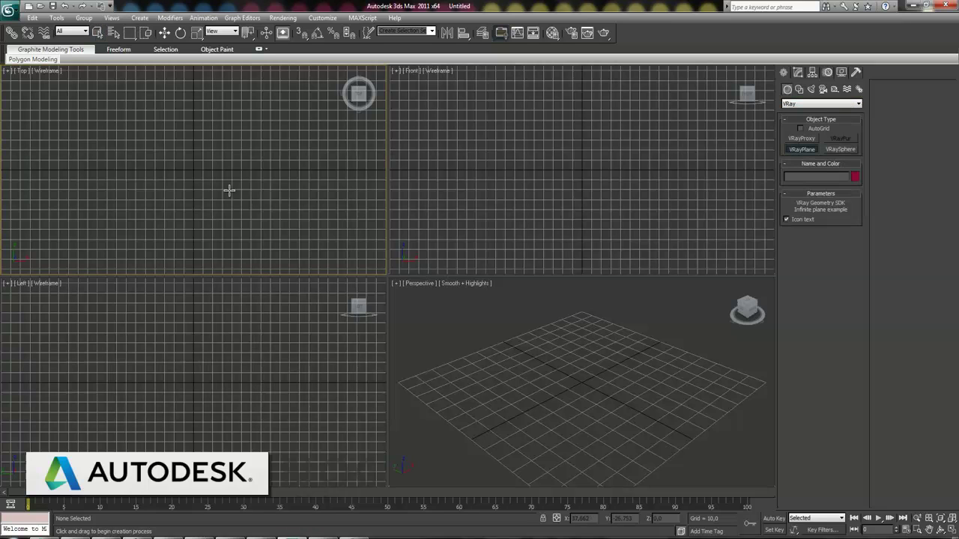
{"action": "left_click", "coordinate": [192, 168]}
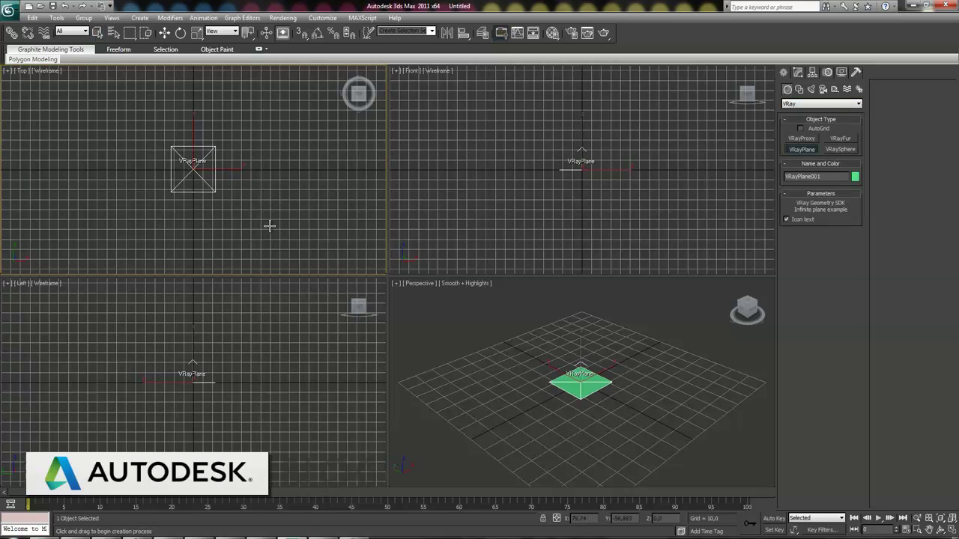
{"action": "right_click", "coordinate": [270, 218]}
{"action": "left_click", "coordinate": [271, 220]}
Step: Return to Standard Primitives and maximize the Perspective viewport
{"action": "left_click", "coordinate": [501, 352]}
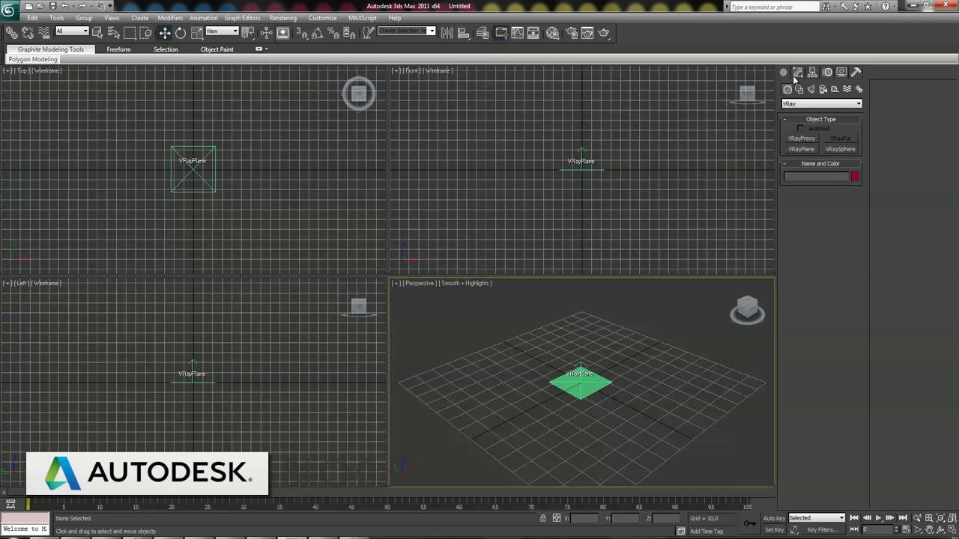
{"action": "left_click", "coordinate": [800, 105]}
{"action": "left_click", "coordinate": [802, 111]}
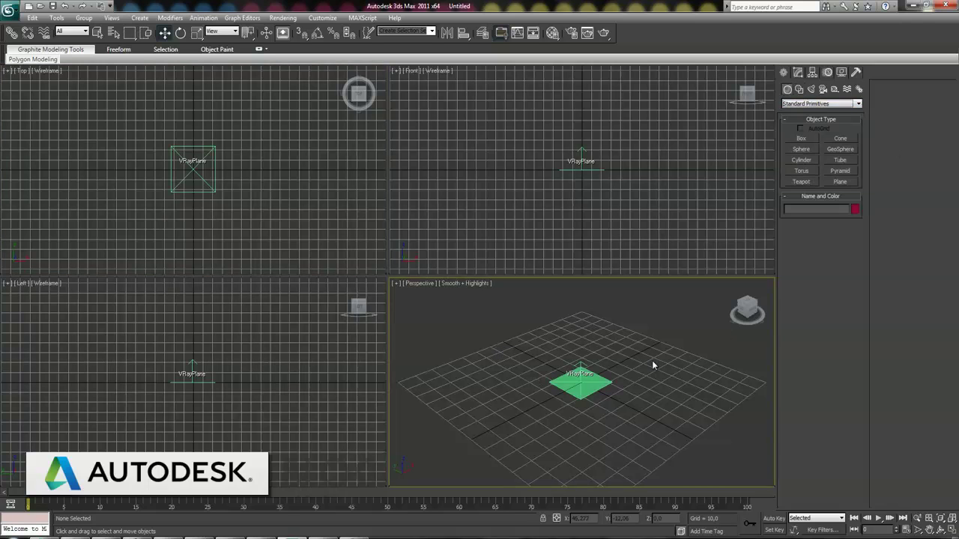
{"action": "left_click", "coordinate": [951, 530]}
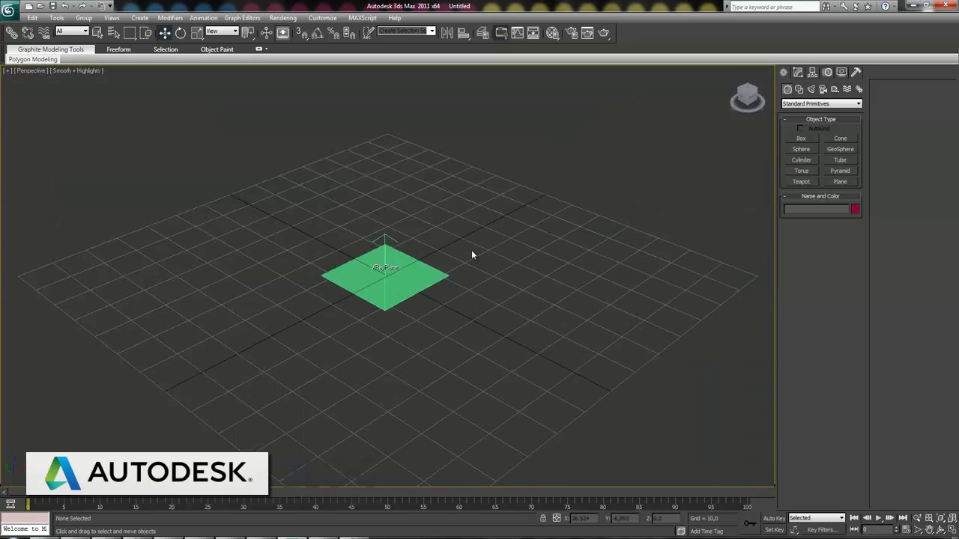
Step: Draw a box of roughly 29.7 × 41.2 × 36 on the VRayPlane and enable Edged Faces
{"action": "left_click", "coordinate": [810, 142]}
{"action": "left_click_drag", "start_coordinate": [298, 370], "coordinate": [526, 306]}
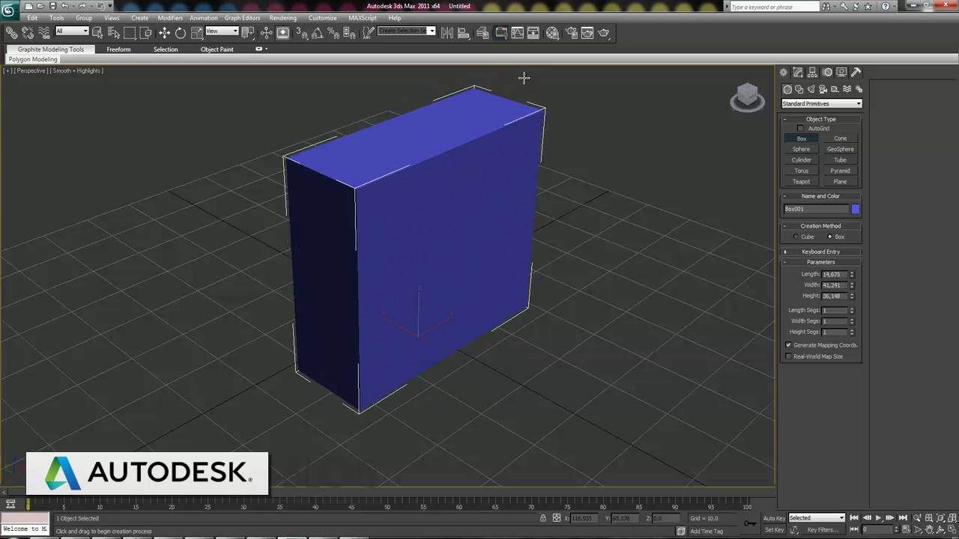
{"action": "middle_click_drag", "start_coordinate": [458, 192], "coordinate": [439, 234]}
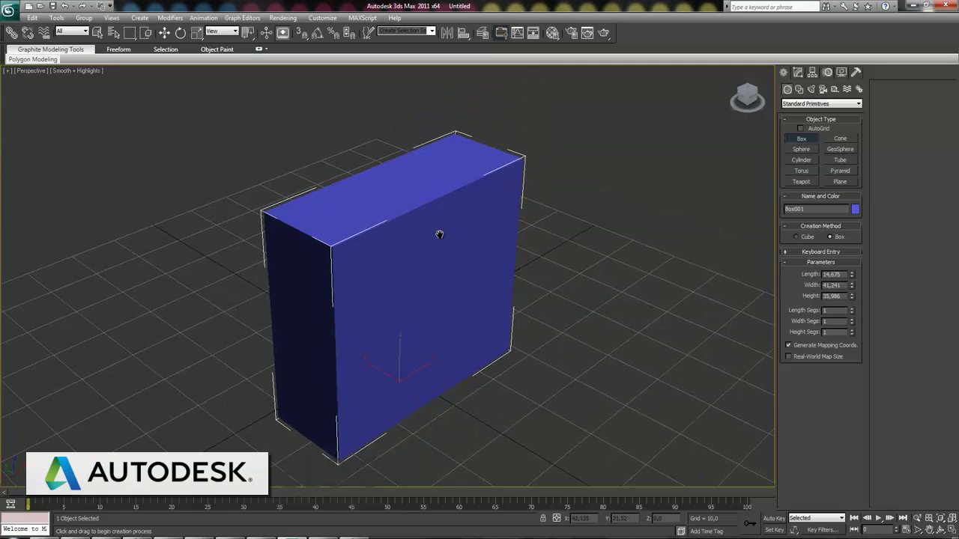
{"action": "key", "text": "F4"}
Step: Convert Box001 to an Editable Poly
{"action": "key", "text": "w"}
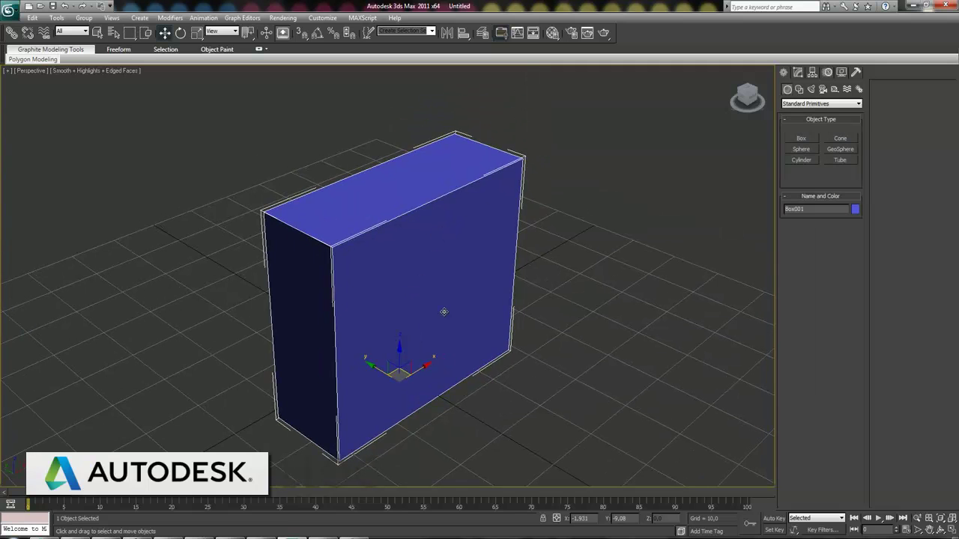
{"action": "right_click", "coordinate": [416, 263]}
{"action": "mouse_move", "coordinate": [434, 355]}
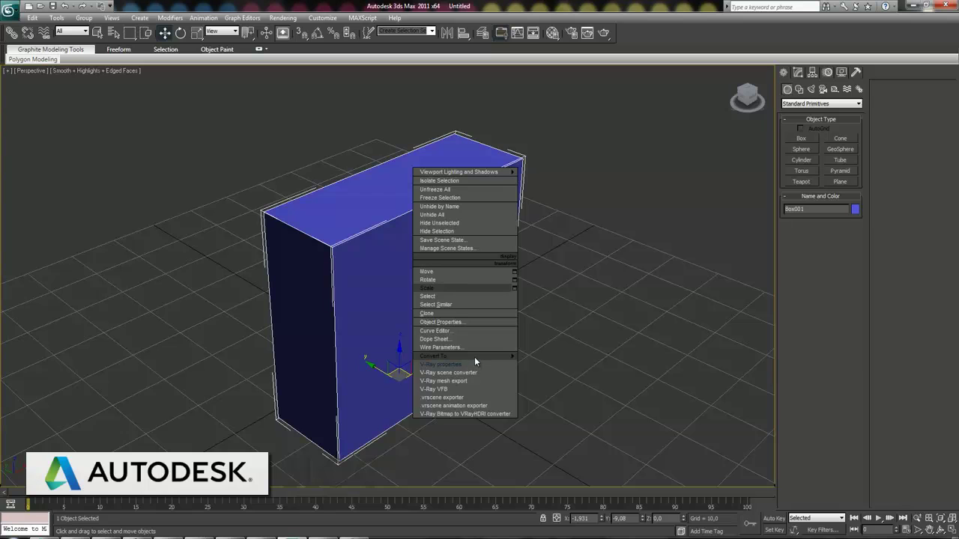
{"action": "left_click", "coordinate": [552, 364]}
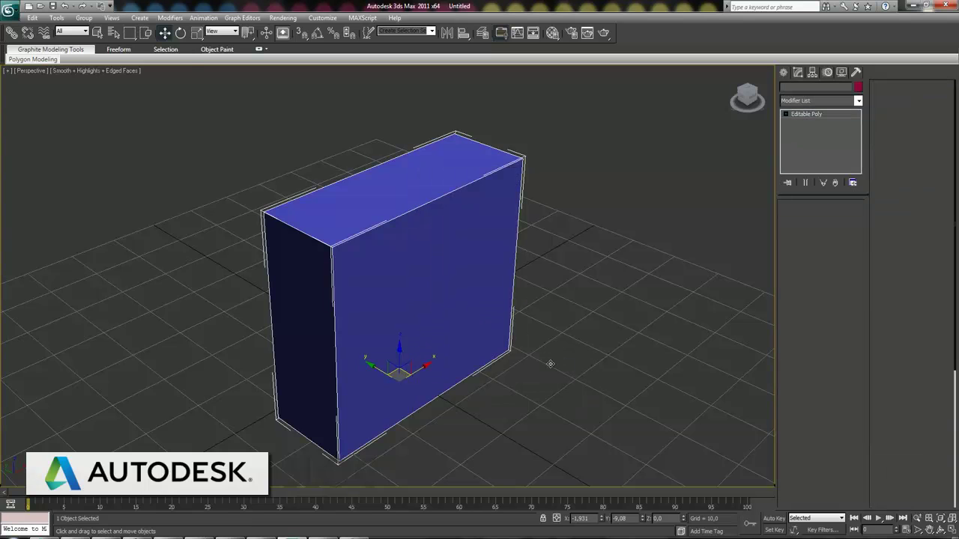
Step: Select the box's top, bottom, left and right polygons
{"action": "left_click", "coordinate": [831, 217]}
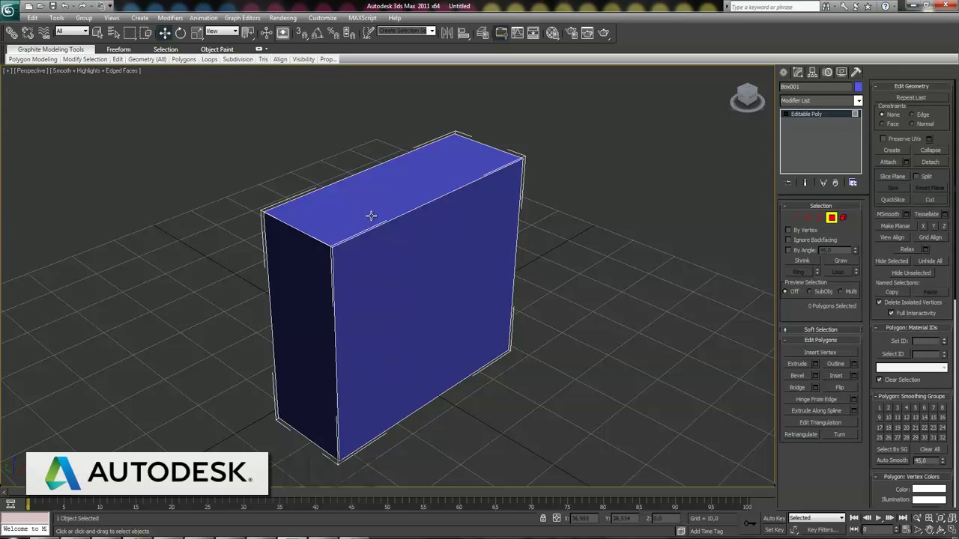
{"action": "left_click", "coordinate": [373, 214]}
{"action": "left_click", "coordinate": [313, 270], "text": "ctrl"}
{"action": "middle_click_drag", "start_coordinate": [487, 267], "coordinate": [422, 257], "text": "alt"}
{"action": "left_click", "coordinate": [349, 237], "text": "ctrl"}
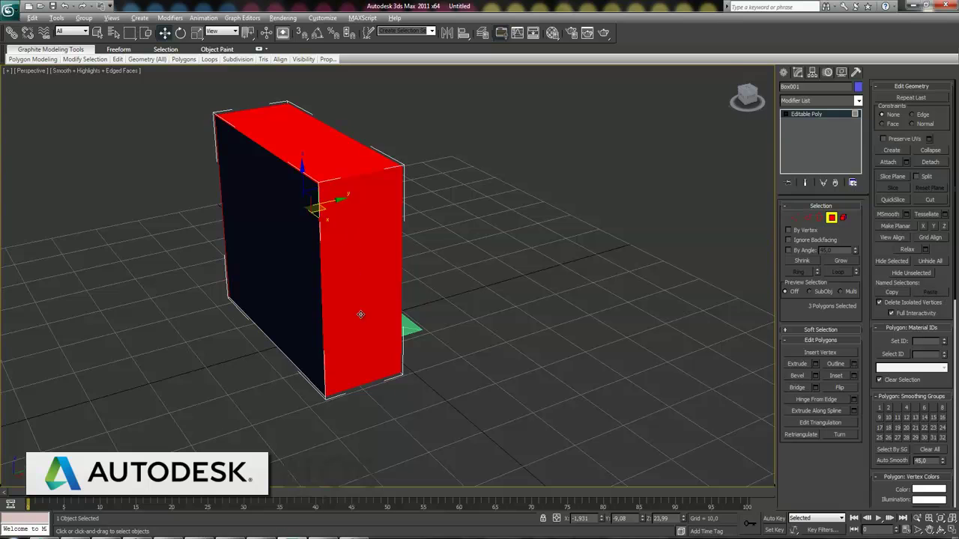
{"action": "middle_click_drag", "start_coordinate": [360, 314], "coordinate": [393, 243], "text": "alt"}
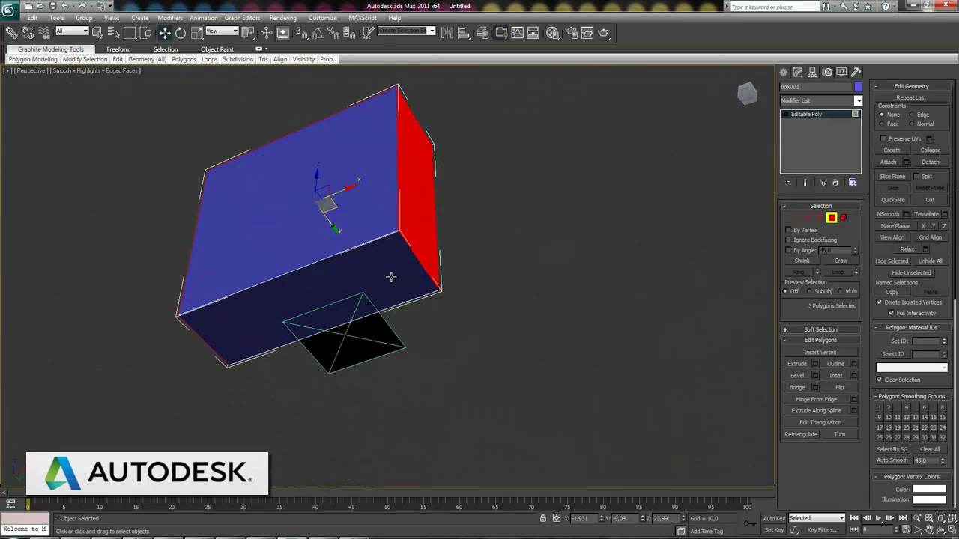
{"action": "left_click", "coordinate": [390, 277], "text": "ctrl"}
{"action": "middle_click_drag", "start_coordinate": [322, 250], "coordinate": [392, 317], "text": "alt"}
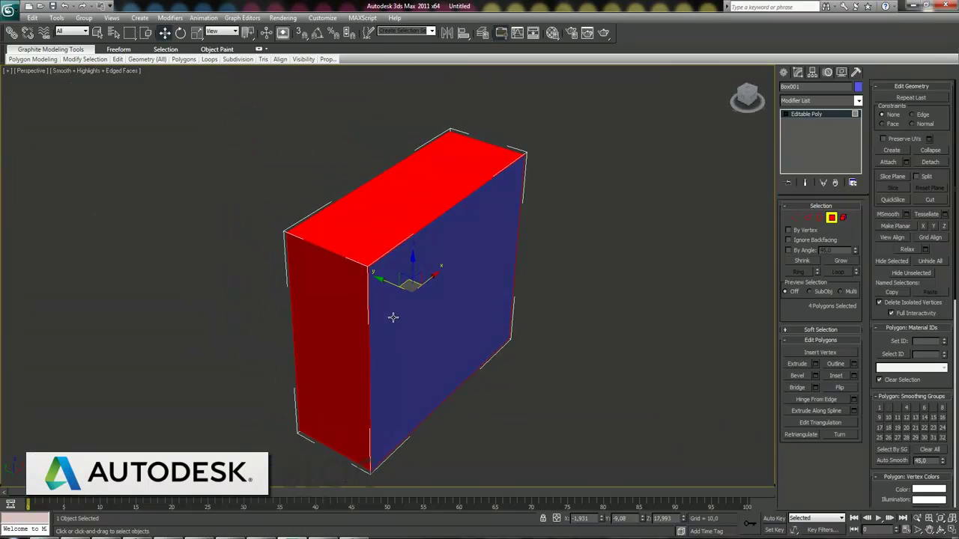
Step: Bevel the four selected faces along Local Normal with a height of about 1
{"action": "left_click", "coordinate": [815, 376]}
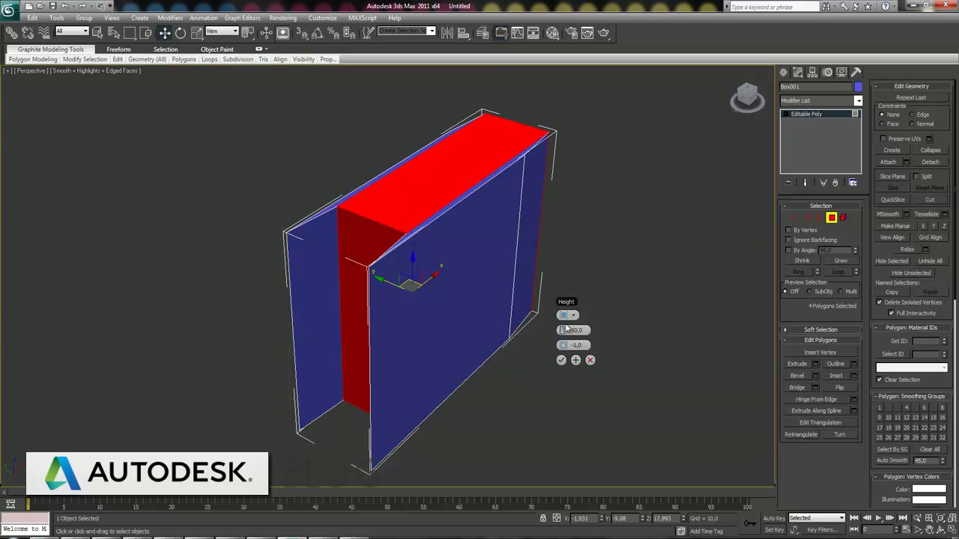
{"action": "left_click", "coordinate": [575, 316]}
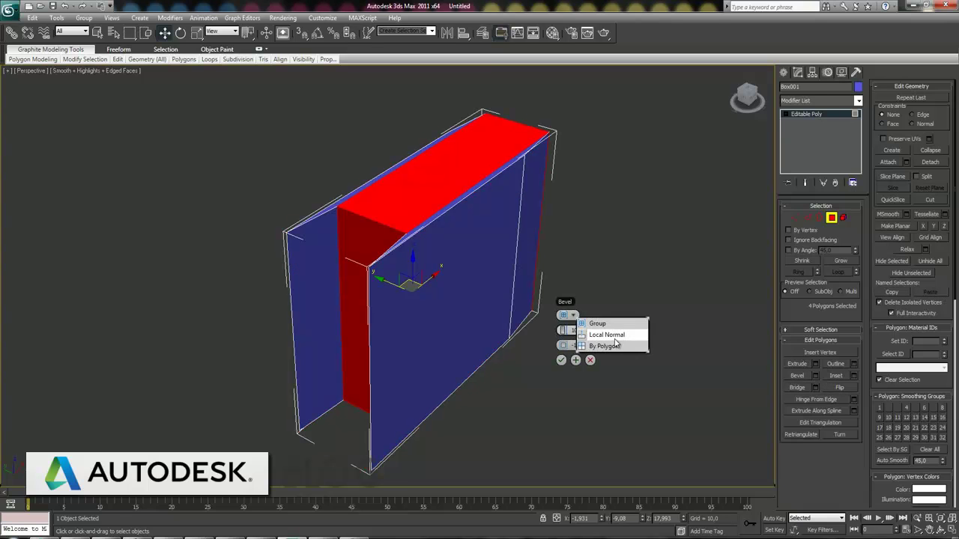
{"action": "left_click", "coordinate": [616, 335]}
{"action": "left_click_drag", "start_coordinate": [562, 334], "coordinate": [509, 343]}
Step: Commit the bevel and select the box's front and back faces
{"action": "left_click", "coordinate": [561, 360]}
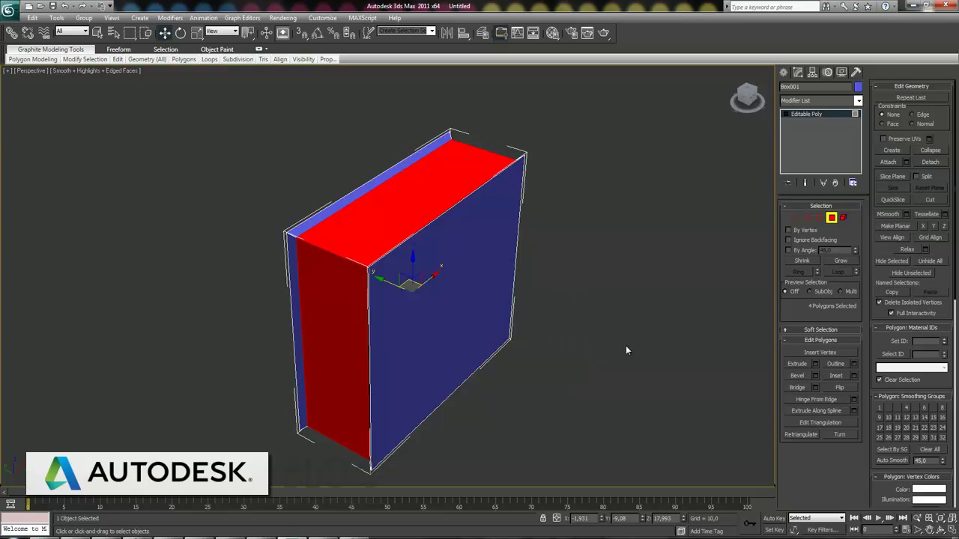
{"action": "left_click", "coordinate": [480, 275]}
{"action": "middle_click_drag", "start_coordinate": [479, 275], "coordinate": [446, 253], "text": "alt"}
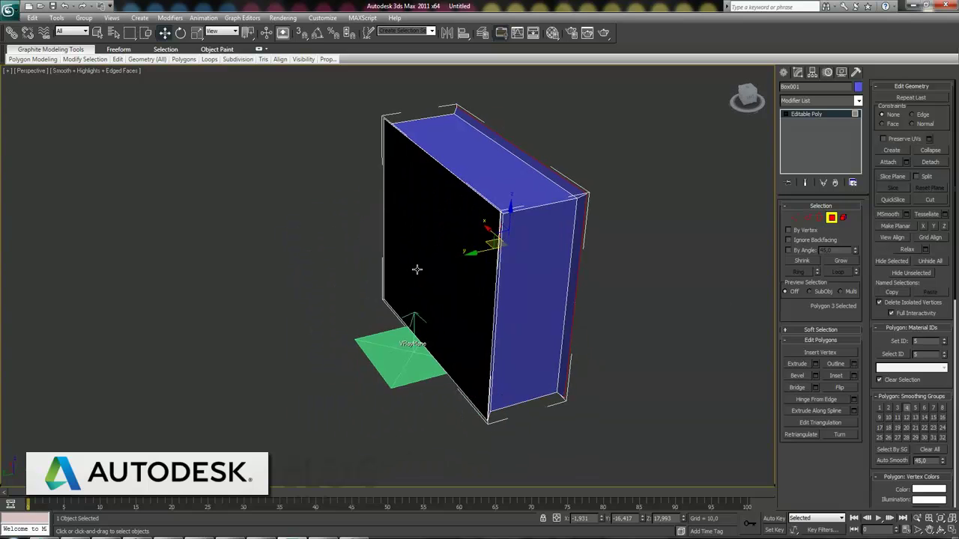
{"action": "left_click", "coordinate": [453, 248], "text": "ctrl"}
{"action": "middle_click_drag", "start_coordinate": [533, 281], "coordinate": [498, 277], "text": "alt"}
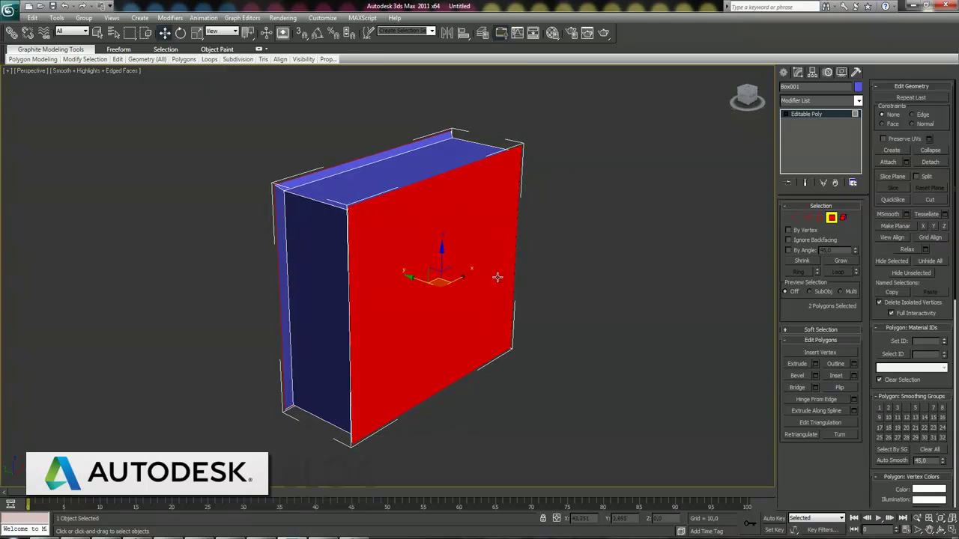
Step: Inset the front and back faces by 1.55 and extrude them about 1.1 inward
{"action": "left_click", "coordinate": [853, 377]}
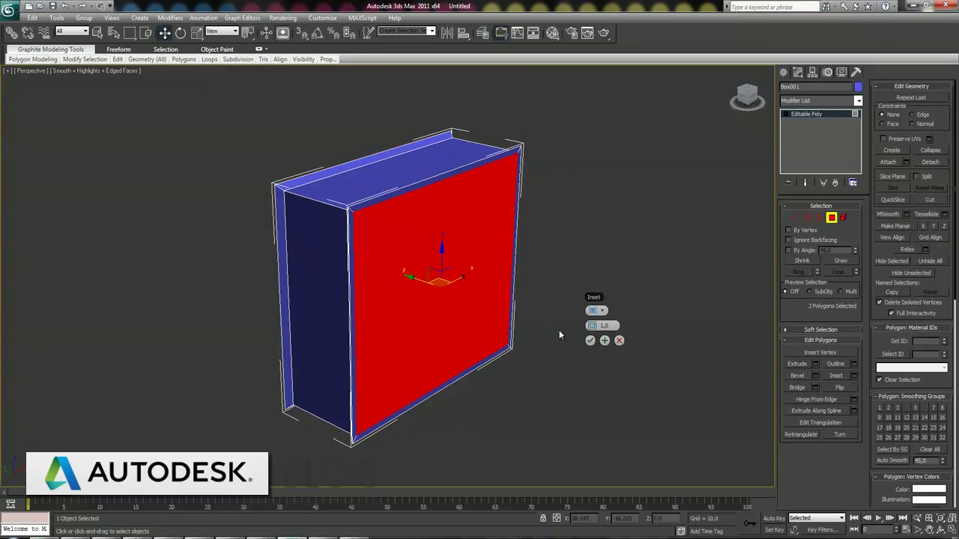
{"action": "left_click_drag", "start_coordinate": [592, 327], "coordinate": [591, 331]}
{"action": "left_click", "coordinate": [816, 364]}
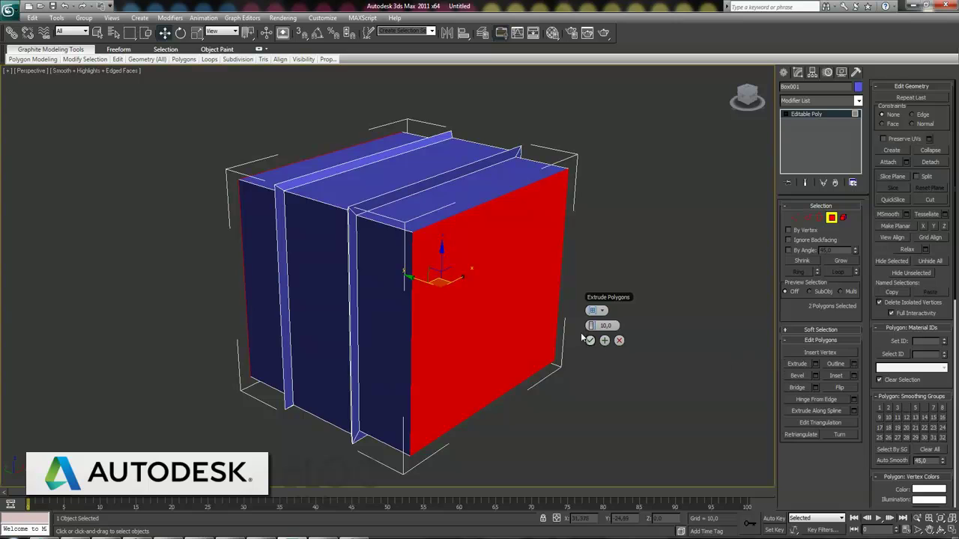
{"action": "mouse_move", "coordinate": [590, 326]}
{"action": "left_mouse_down"}
{"action": "mouse_move", "coordinate": [535, 327]}
{"action": "mouse_move", "coordinate": [544, 334]}
{"action": "left_mouse_up"}
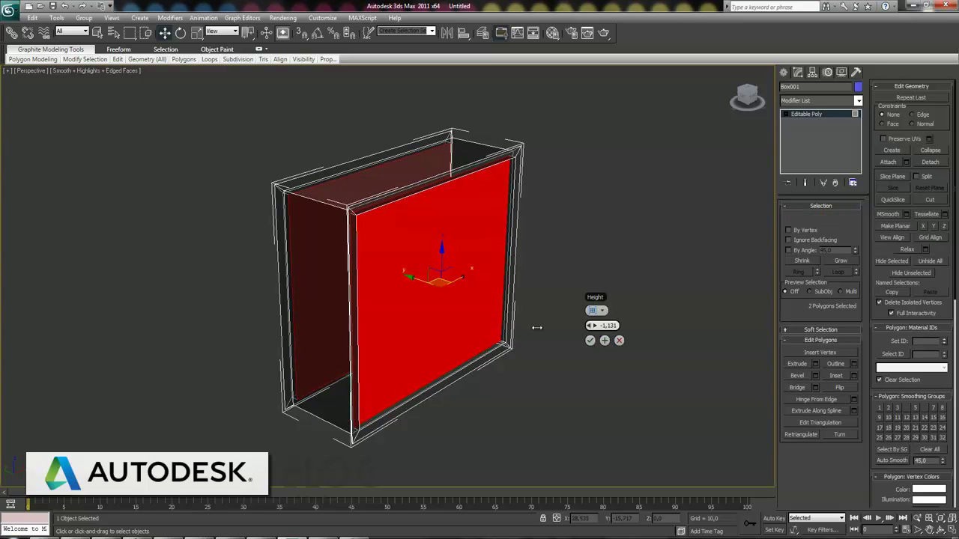
{"action": "left_click", "coordinate": [589, 340]}
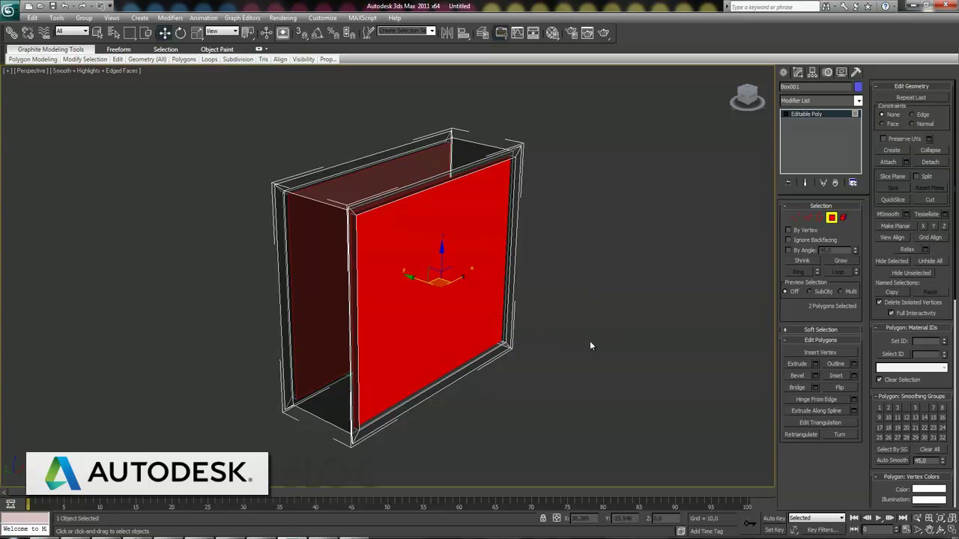
{"action": "left_click", "coordinate": [831, 218]}
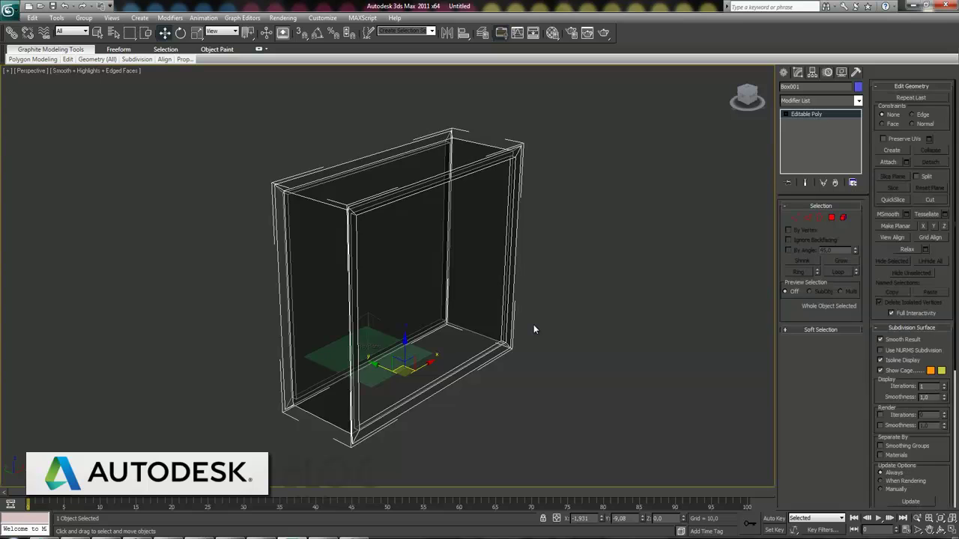
{"action": "left_click", "coordinate": [596, 302]}
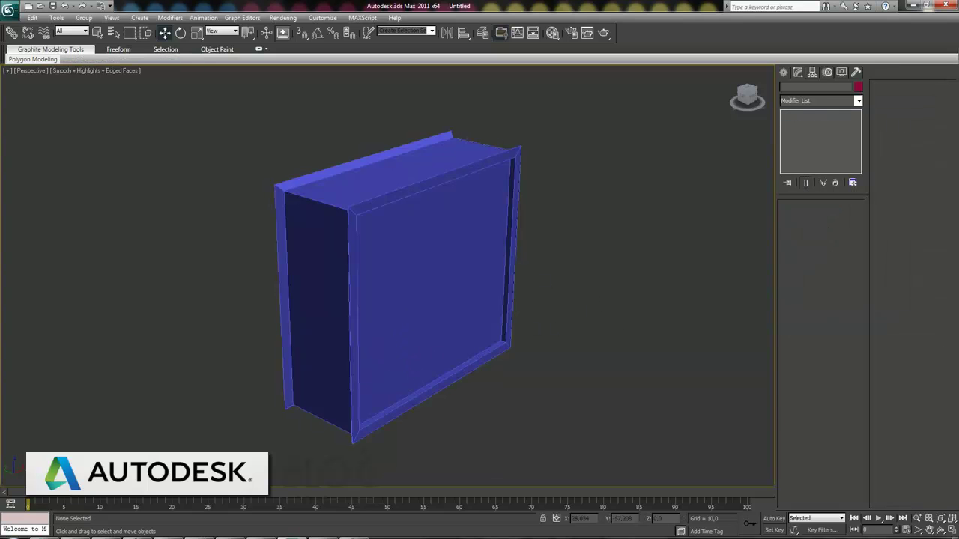
{"action": "left_click", "coordinate": [918, 518]}
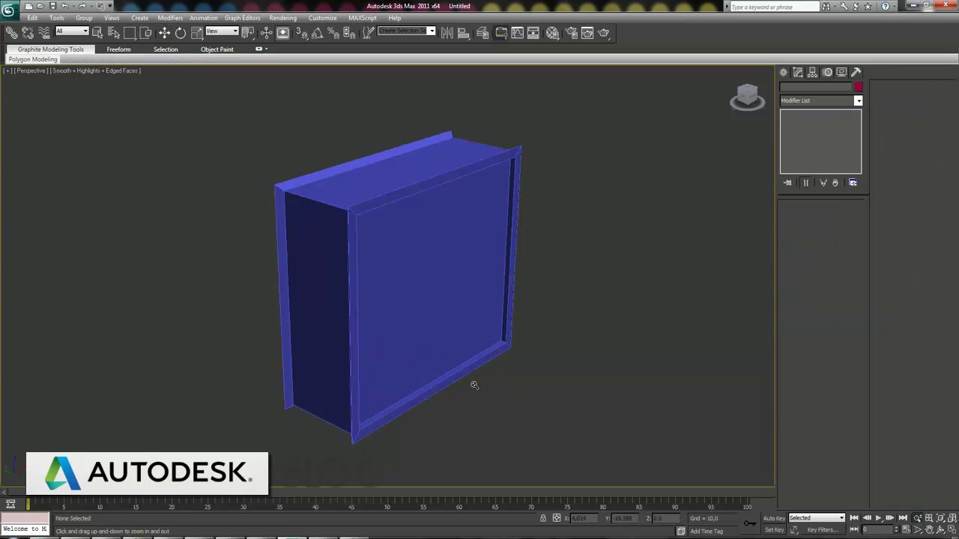
{"action": "scroll", "coordinate": [475, 385], "scroll_direction": "up", "scroll_amount": 2}
{"action": "scroll", "coordinate": [477, 385], "scroll_direction": "up", "scroll_amount": 1}
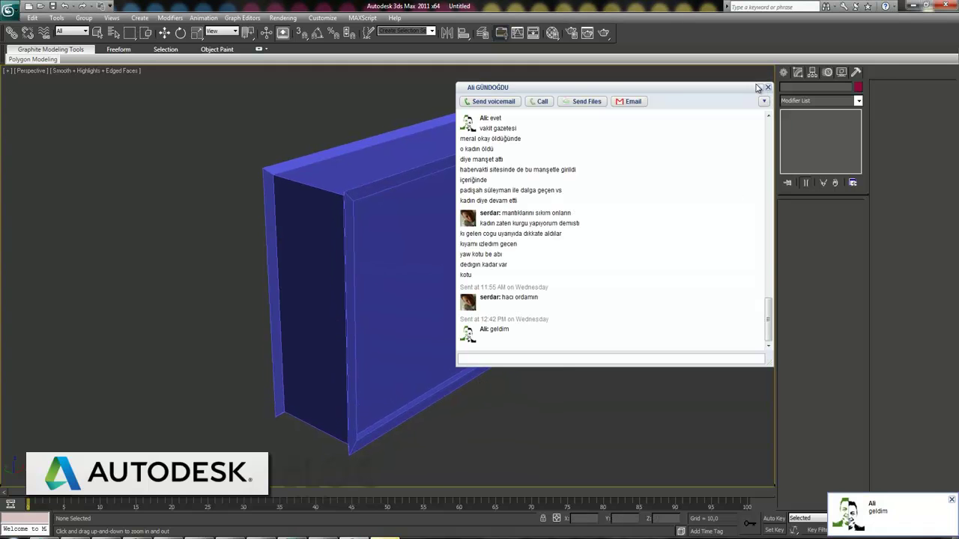
{"action": "left_click", "coordinate": [757, 88]}
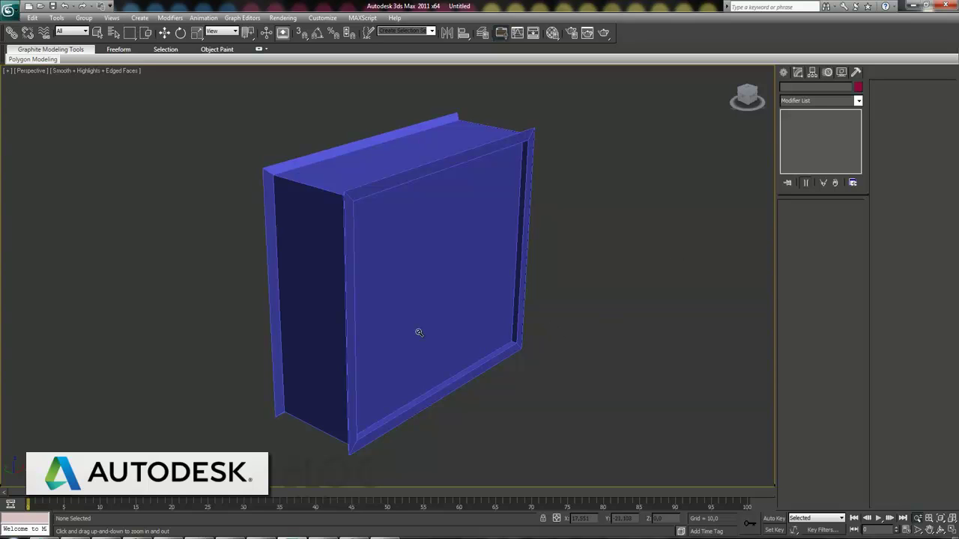
{"action": "key", "text": "w"}
{"action": "left_click", "coordinate": [434, 289]}
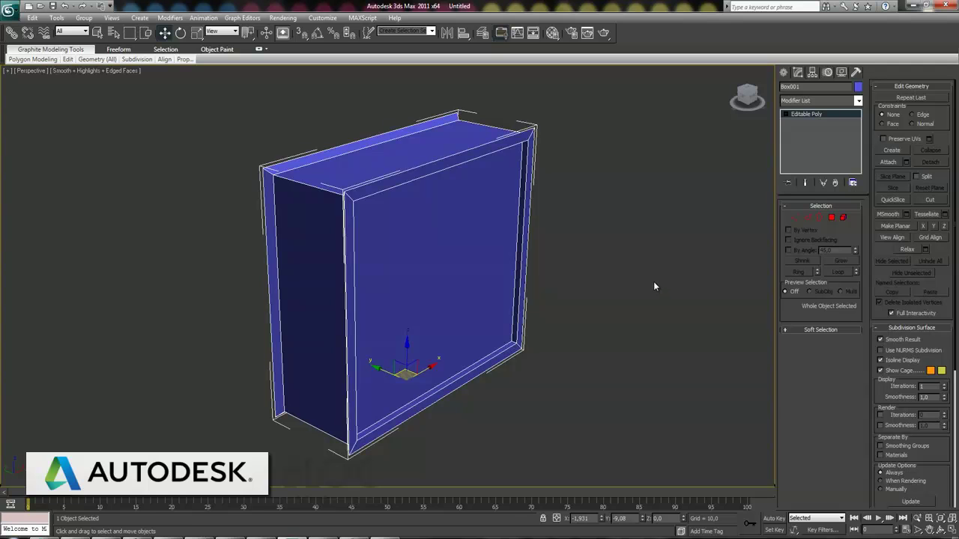
Step: Enable V-Ray GI in Render Setup with Light cache as the secondary engine
{"action": "left_click", "coordinate": [283, 17]}
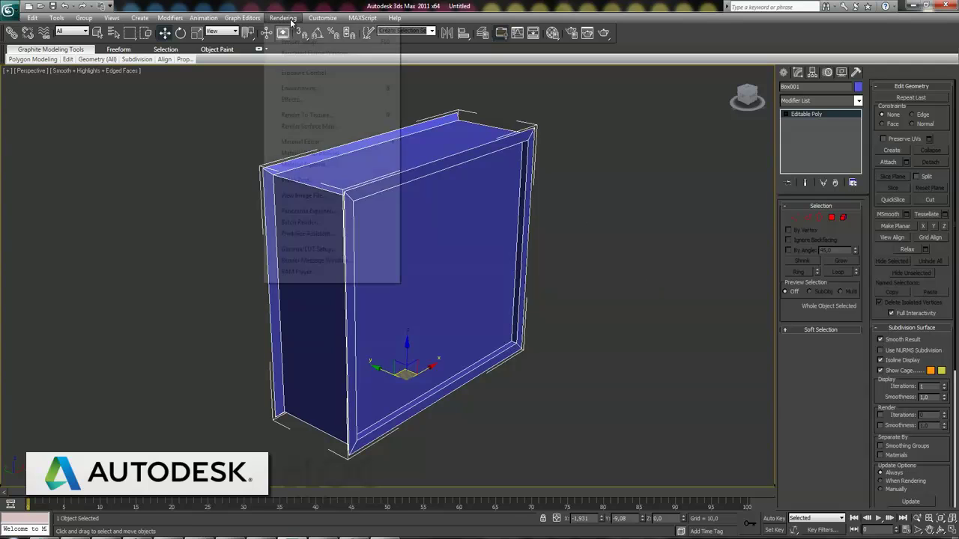
{"action": "left_click", "coordinate": [298, 42]}
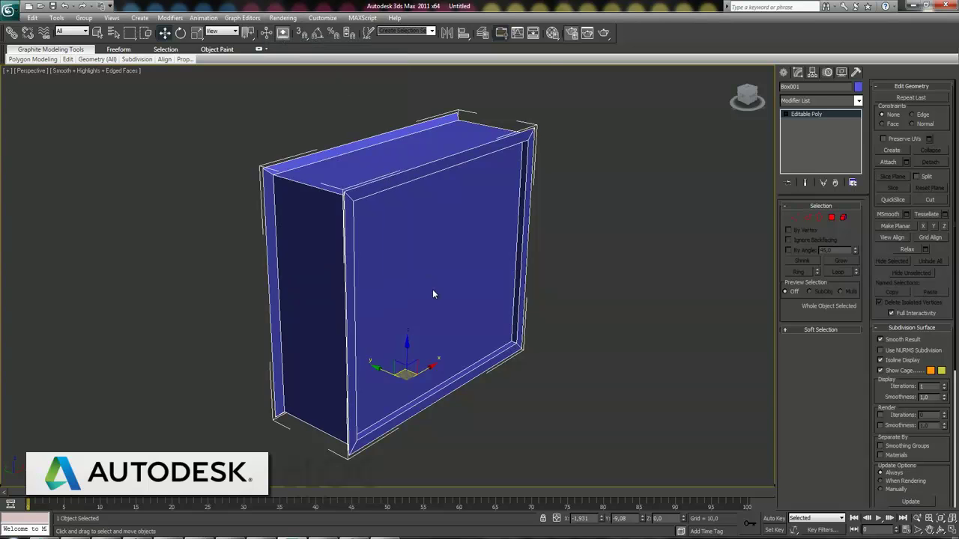
{"action": "left_click", "coordinate": [441, 111]}
{"action": "left_click", "coordinate": [441, 111]}
{"action": "left_click", "coordinate": [441, 110]}
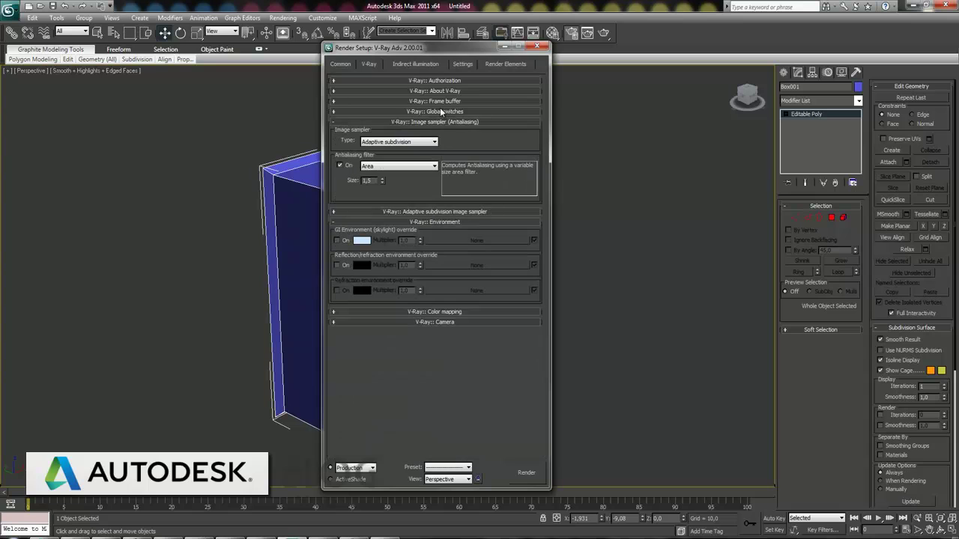
{"action": "left_click", "coordinate": [342, 64]}
{"action": "left_click", "coordinate": [414, 65]}
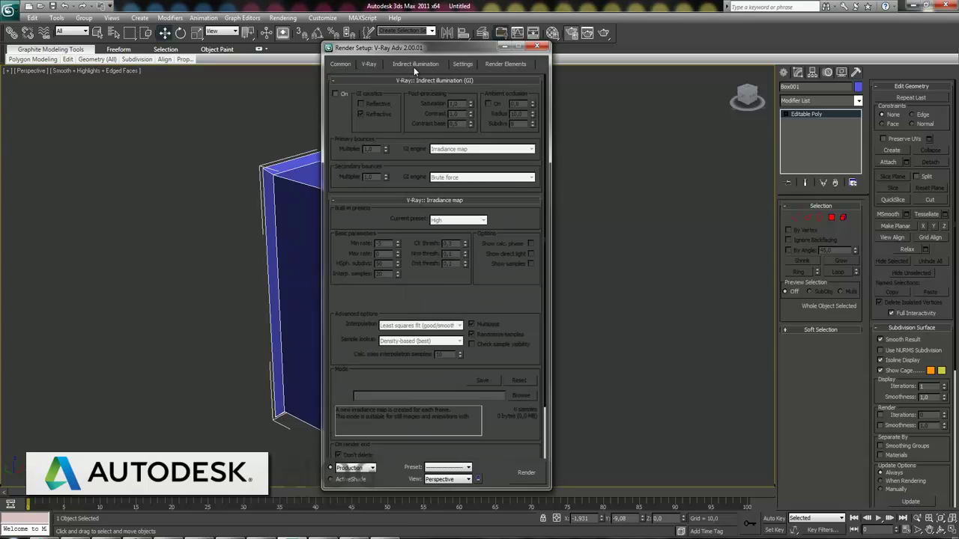
{"action": "left_click", "coordinate": [341, 93]}
{"action": "left_click", "coordinate": [494, 177]}
{"action": "left_click", "coordinate": [468, 206]}
Step: Set the irradiance map to Very low with 10 interp. samples and light-cache subdivs 20
{"action": "left_click", "coordinate": [458, 220]}
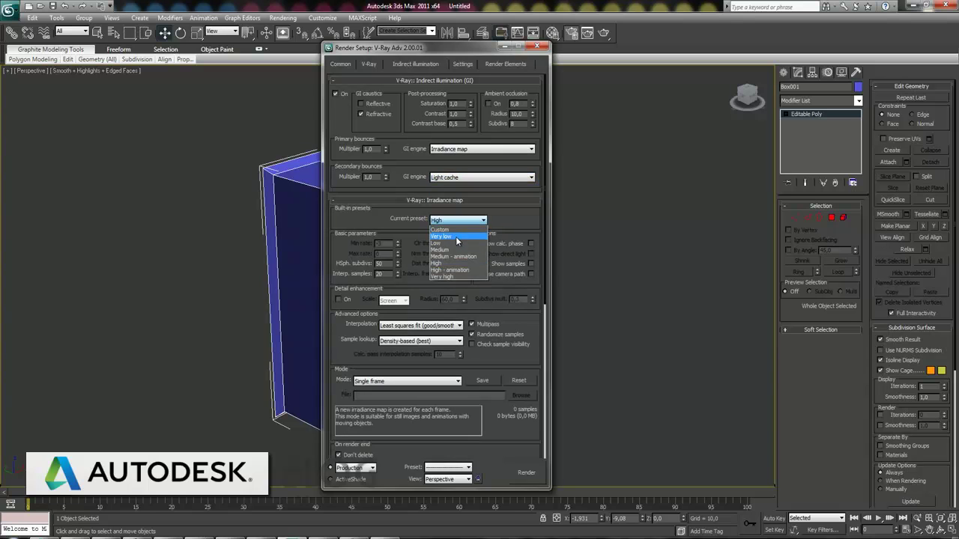
{"action": "left_click", "coordinate": [455, 236]}
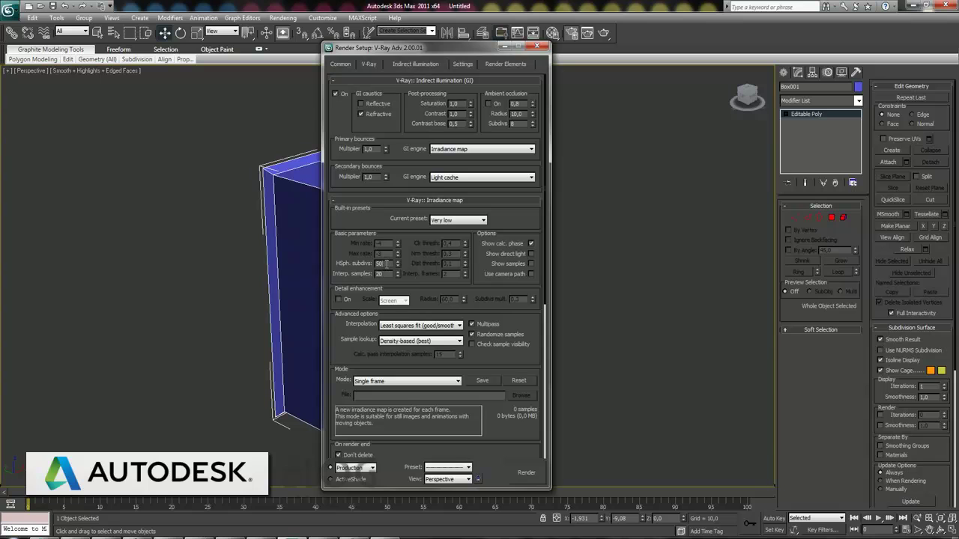
{"action": "left_click", "coordinate": [386, 263]}
{"action": "type", "text": "2010"}
{"action": "scroll", "coordinate": [421, 279], "scroll_direction": "down", "scroll_amount": 3}
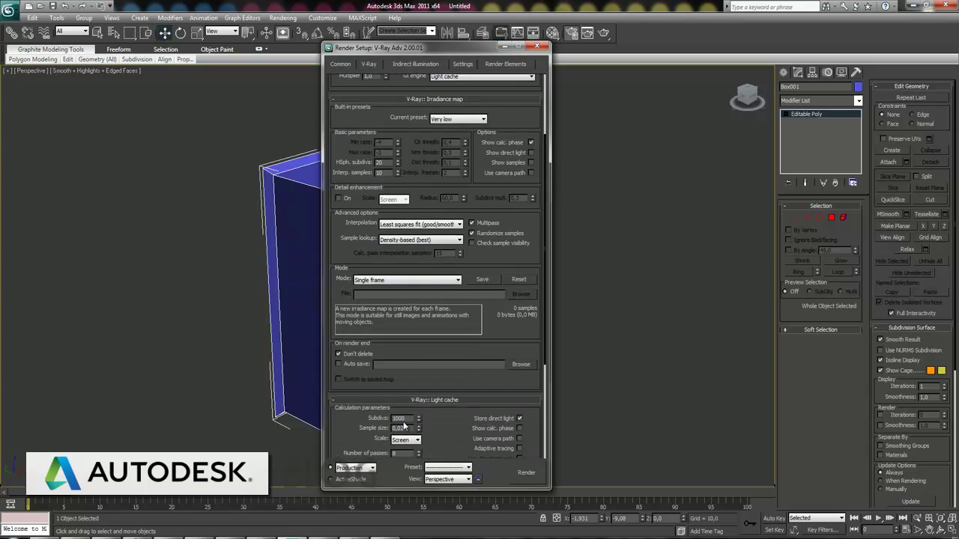
{"action": "type", "text": "20"}
Step: Turn on the GI Environment skylight override with a pure white colour
{"action": "left_click", "coordinate": [372, 65]}
{"action": "left_click", "coordinate": [338, 240]}
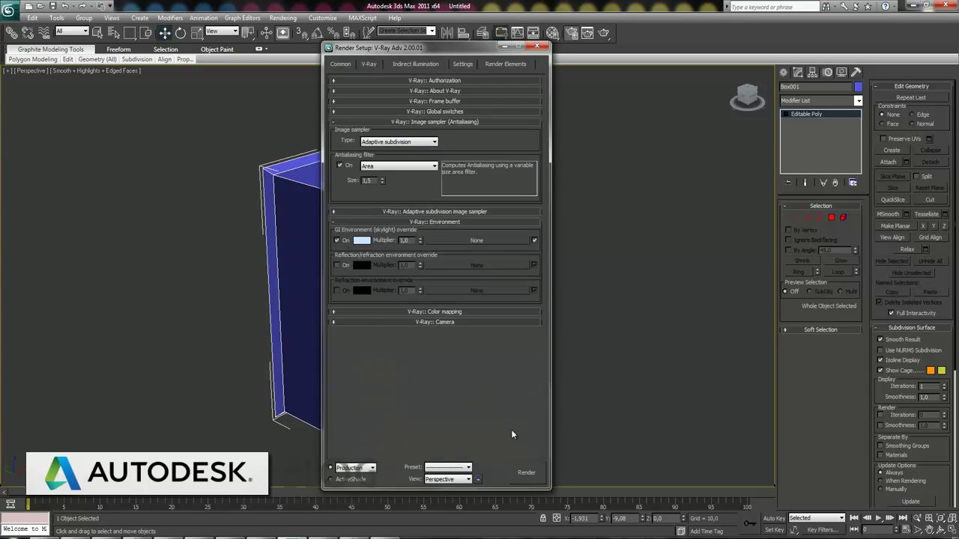
{"action": "left_click", "coordinate": [360, 241]}
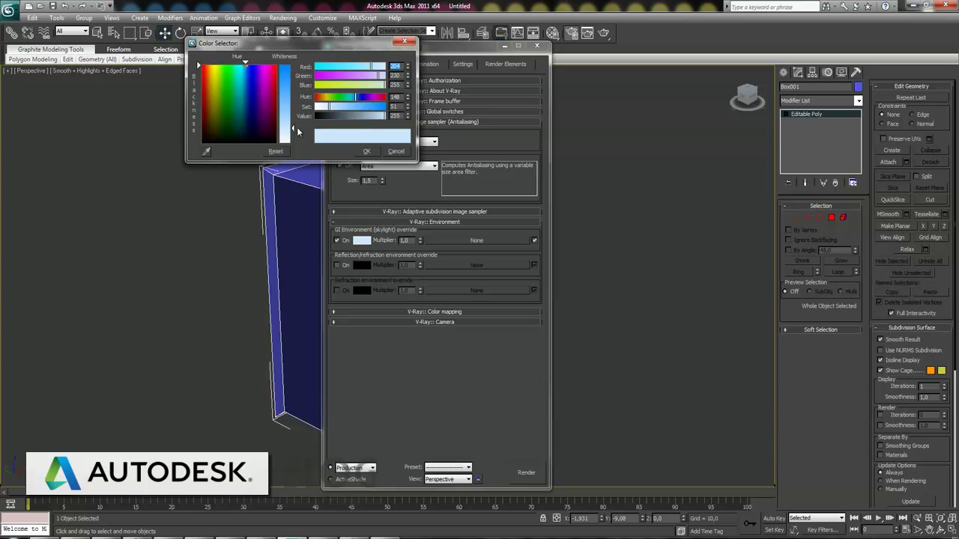
{"action": "left_click_drag", "start_coordinate": [298, 128], "coordinate": [312, 152]}
{"action": "left_click", "coordinate": [367, 153]}
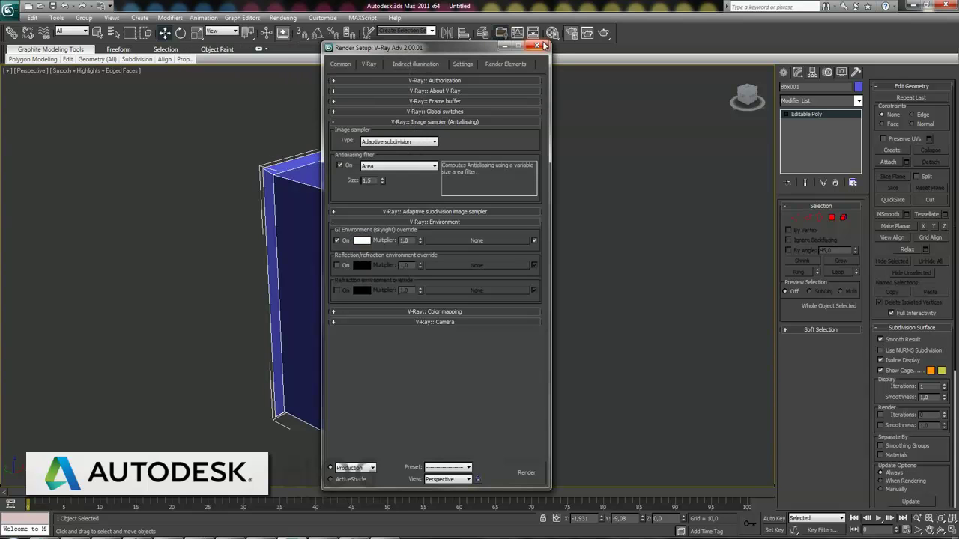
{"action": "left_click", "coordinate": [536, 45]}
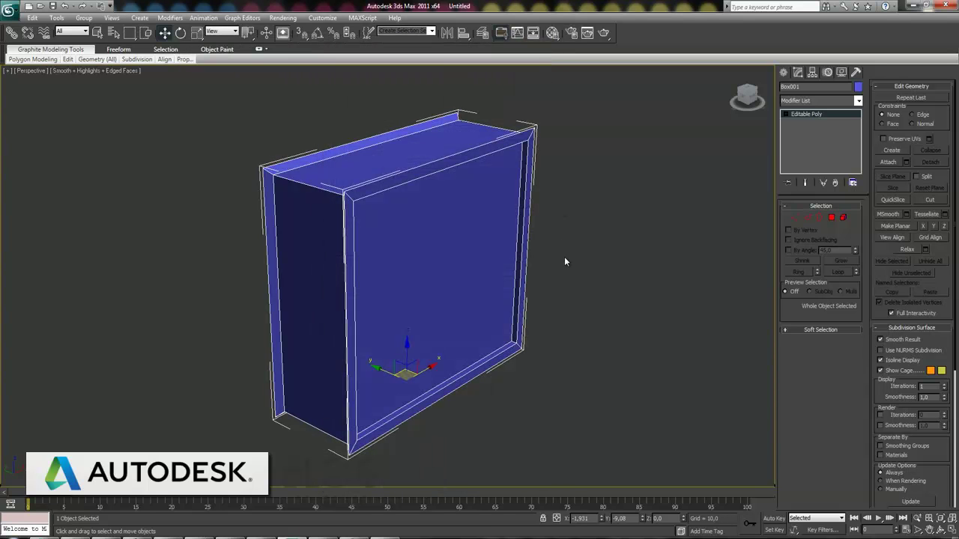
Step: Make material slot 1 a VRayMtl with a white diffuse colour
{"action": "key", "text": "m"}
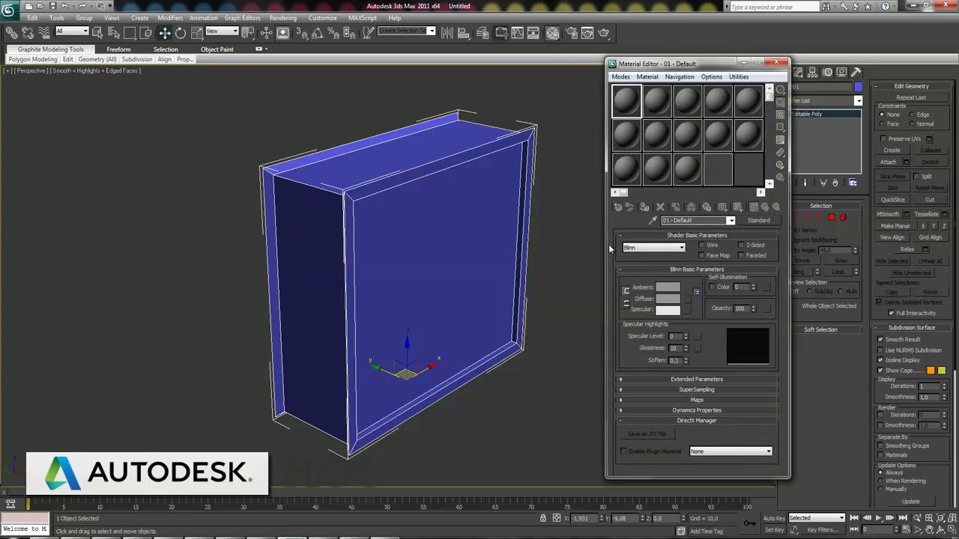
{"action": "left_click", "coordinate": [767, 221]}
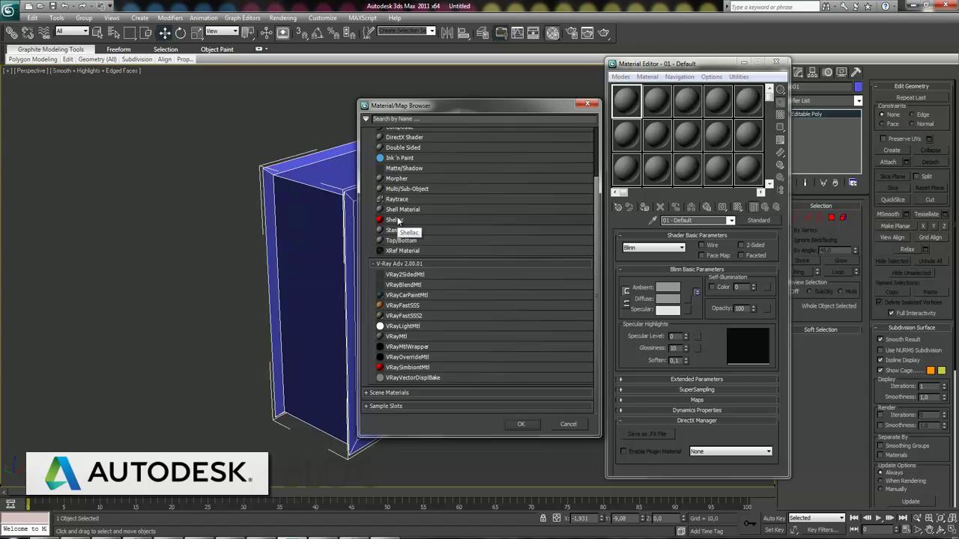
{"action": "double_click", "coordinate": [412, 337]}
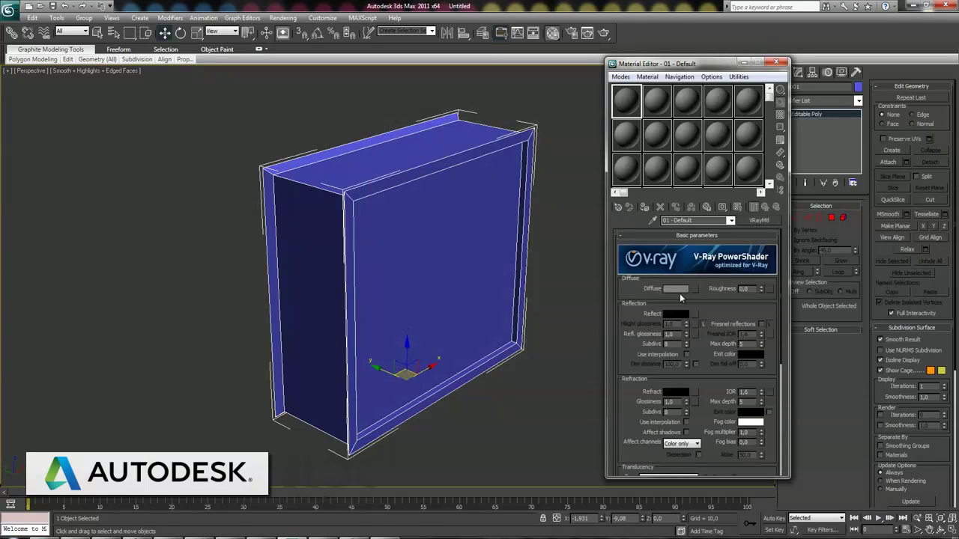
{"action": "left_click", "coordinate": [678, 288]}
{"action": "left_click_drag", "start_coordinate": [292, 107], "coordinate": [292, 143]}
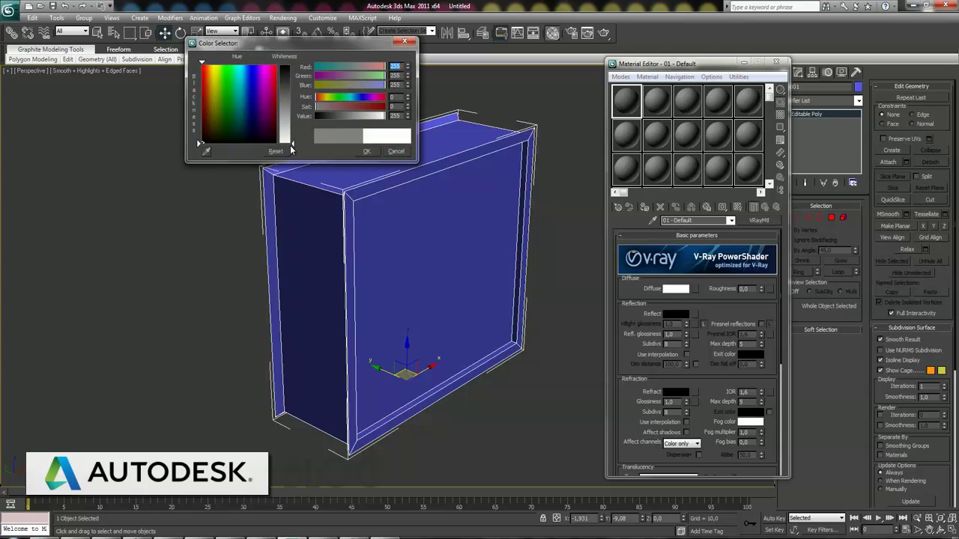
{"action": "left_click", "coordinate": [367, 150]}
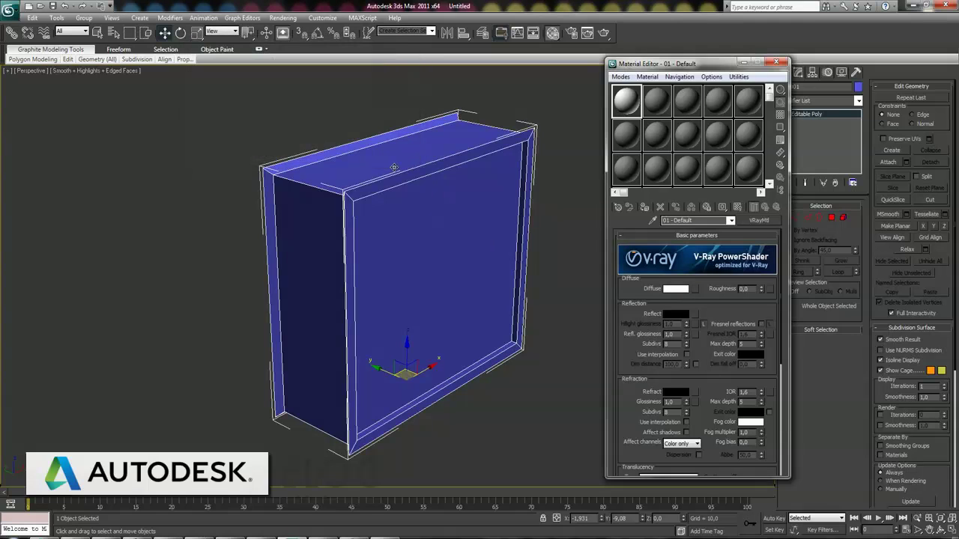
Step: Set the refraction colour to white and the fog colour to pale cyan
{"action": "left_click", "coordinate": [674, 391]}
{"action": "left_click_drag", "start_coordinate": [285, 70], "coordinate": [285, 143]}
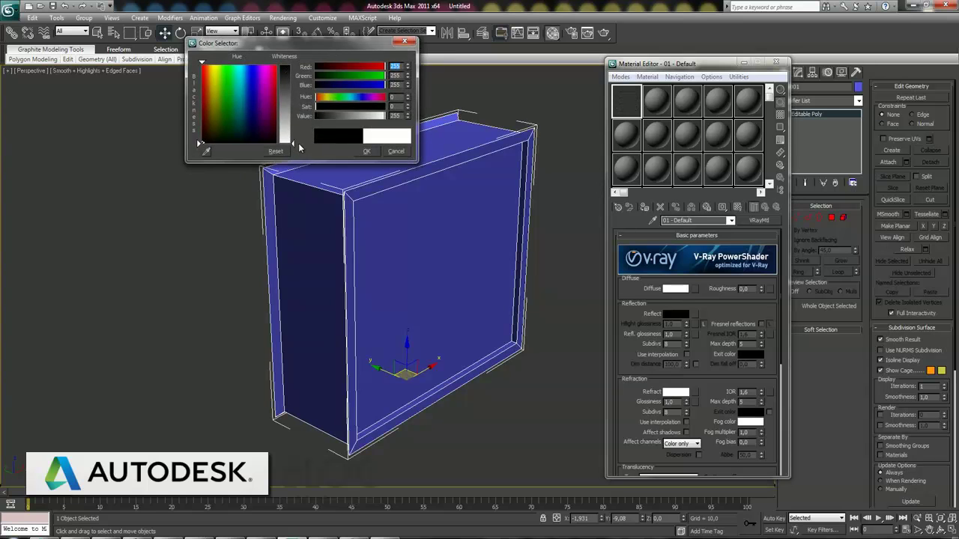
{"action": "left_click", "coordinate": [366, 151]}
{"action": "left_click", "coordinate": [751, 421]}
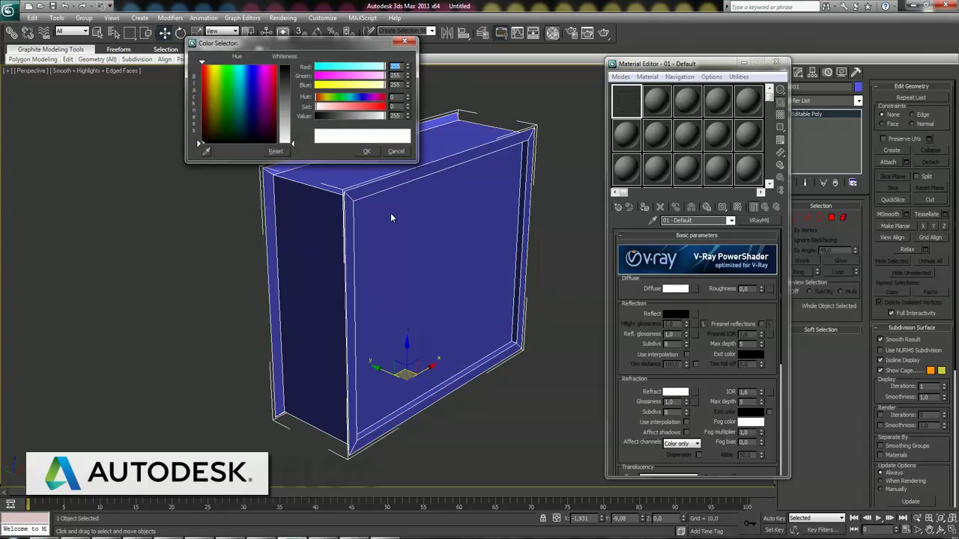
{"action": "left_click", "coordinate": [242, 68]}
{"action": "left_click_drag", "start_coordinate": [292, 142], "coordinate": [292, 125]}
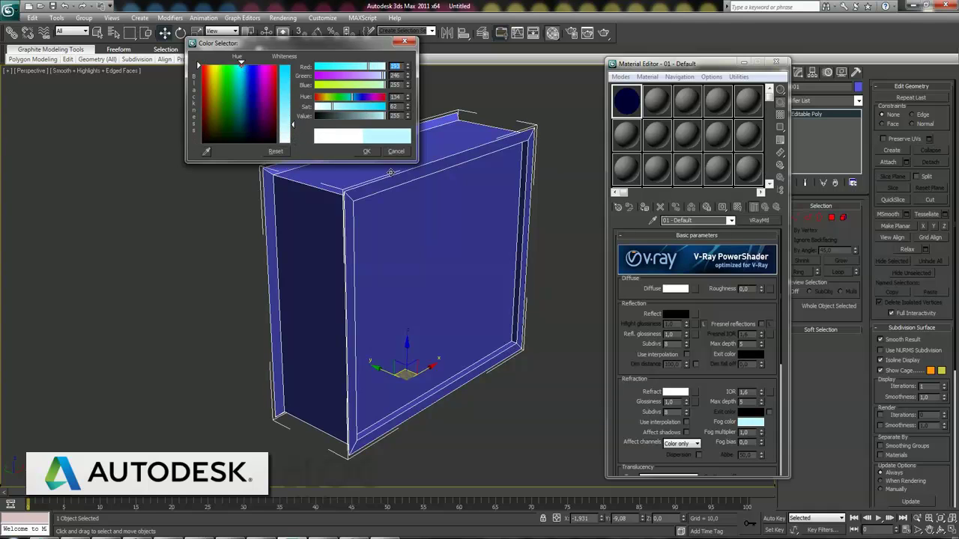
{"action": "left_click", "coordinate": [366, 151]}
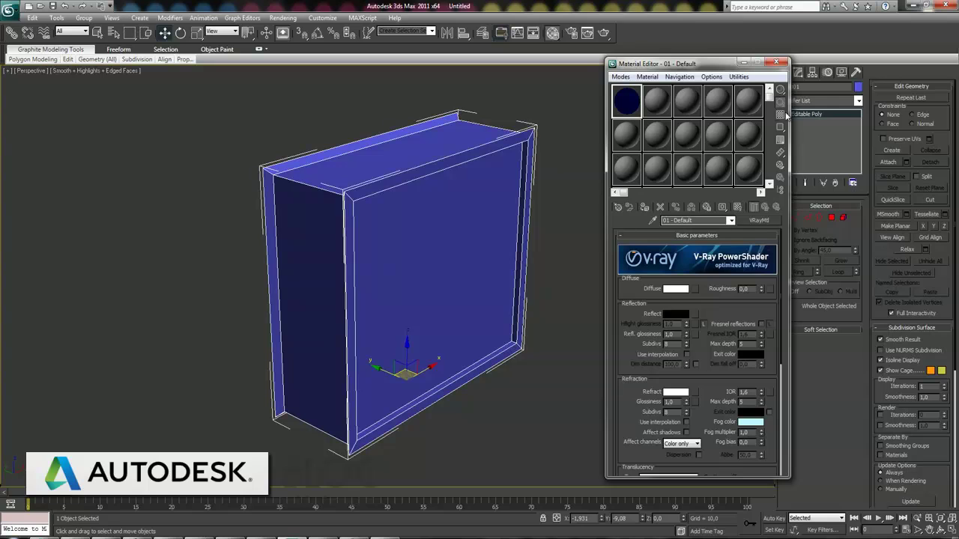
{"action": "left_click", "coordinate": [748, 432]}
{"action": "type", "text": "0,001"}
Step: Set fog multiplier 0,001, fog bias -1,0, enable Fresnel reflections and IOR 1,4
{"action": "double_click", "coordinate": [748, 432]}
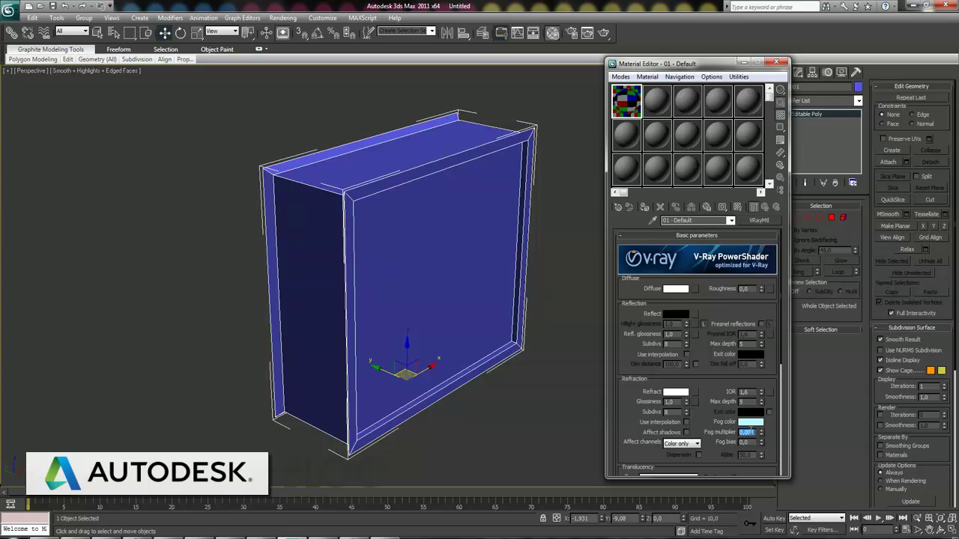
{"action": "double_click", "coordinate": [751, 442]}
{"action": "key", "text": "Return"}
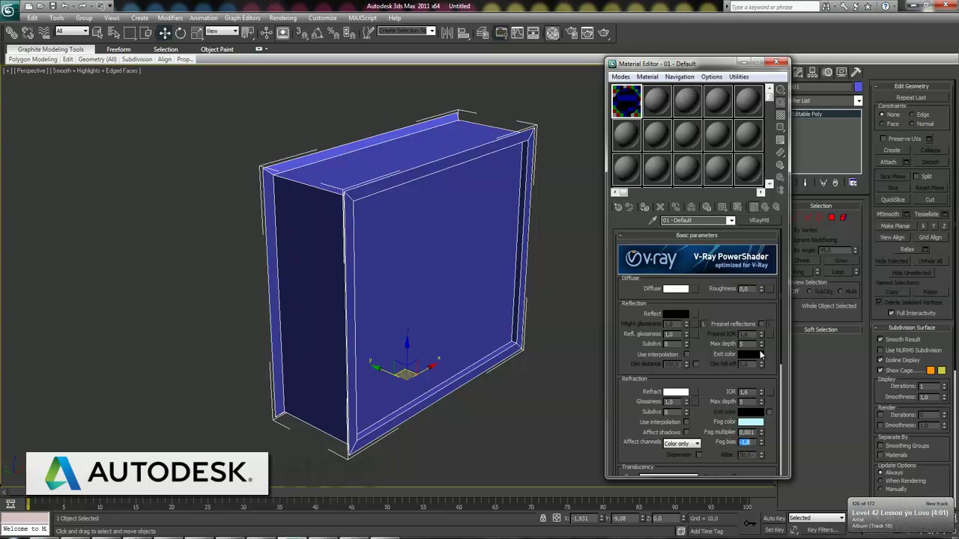
{"action": "left_click", "coordinate": [761, 324]}
{"action": "double_click", "coordinate": [753, 393]}
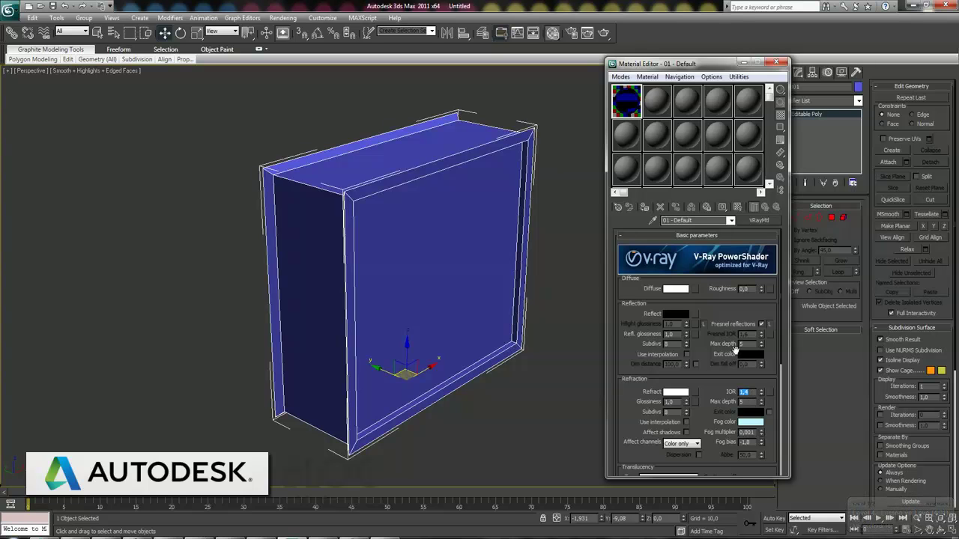
Step: Assign the glass material to the box's selected front pane polygons
{"action": "left_click", "coordinate": [831, 218]}
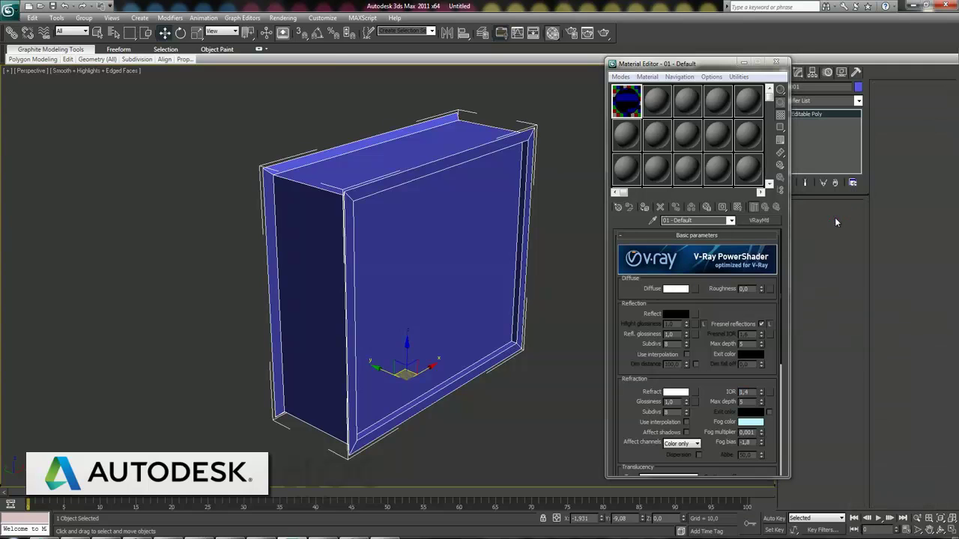
{"action": "left_click", "coordinate": [644, 207]}
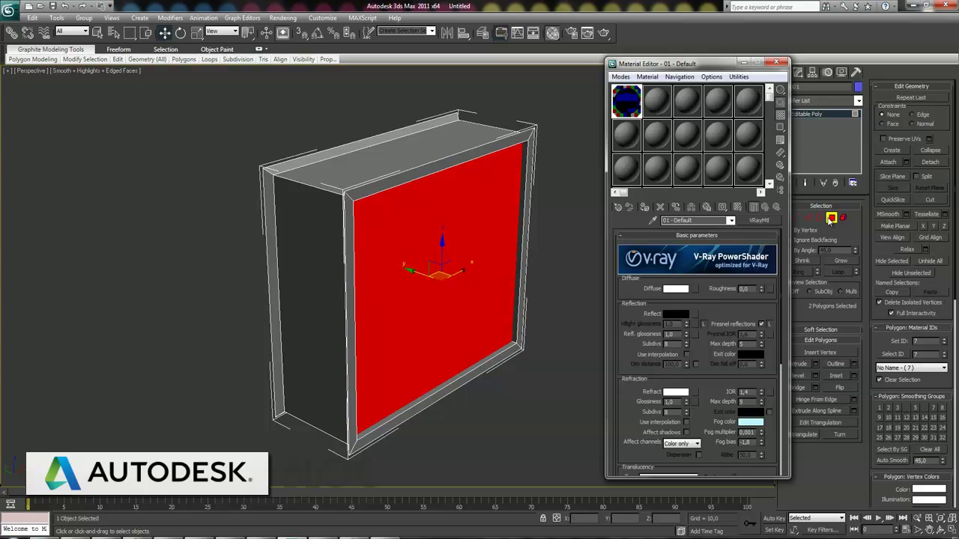
{"action": "left_click", "coordinate": [832, 218]}
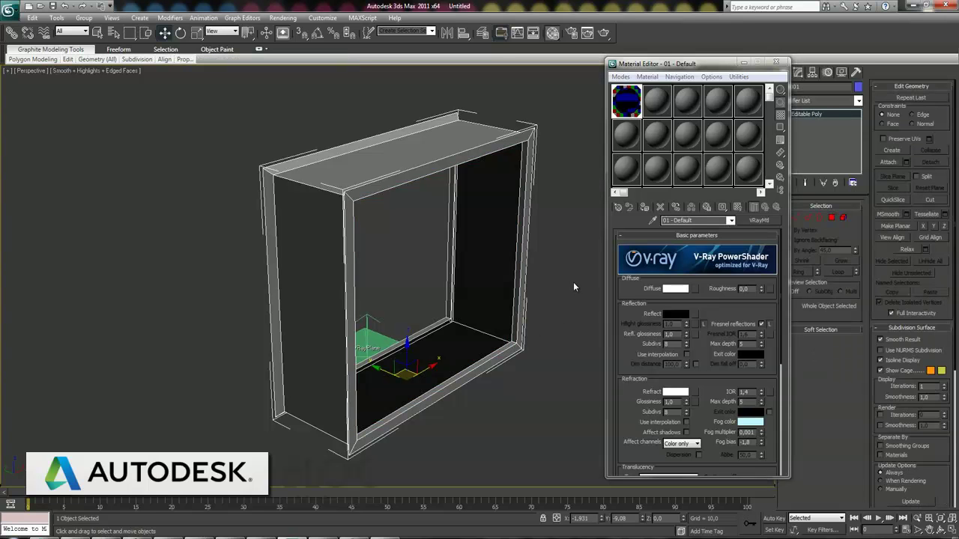
Step: Add a Noise map to the glass material's Bump slot at strength 60
{"action": "left_click_drag", "start_coordinate": [651, 450], "coordinate": [657, 282]}
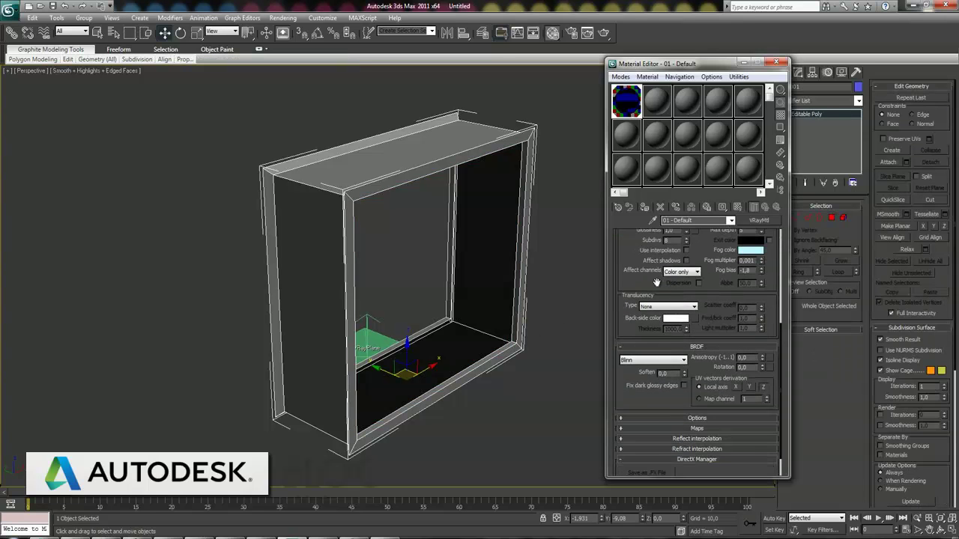
{"action": "left_click", "coordinate": [696, 427]}
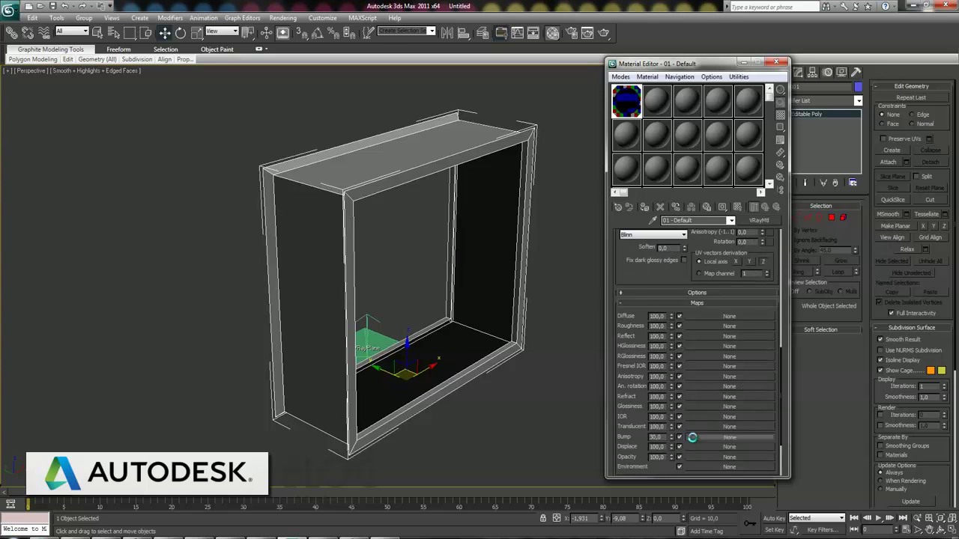
{"action": "left_click", "coordinate": [730, 436]}
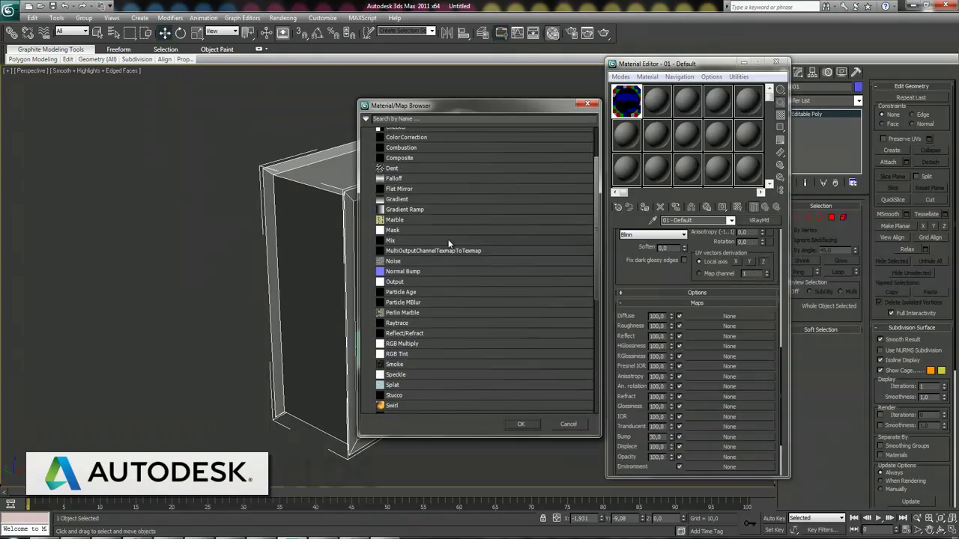
{"action": "double_click", "coordinate": [396, 261]}
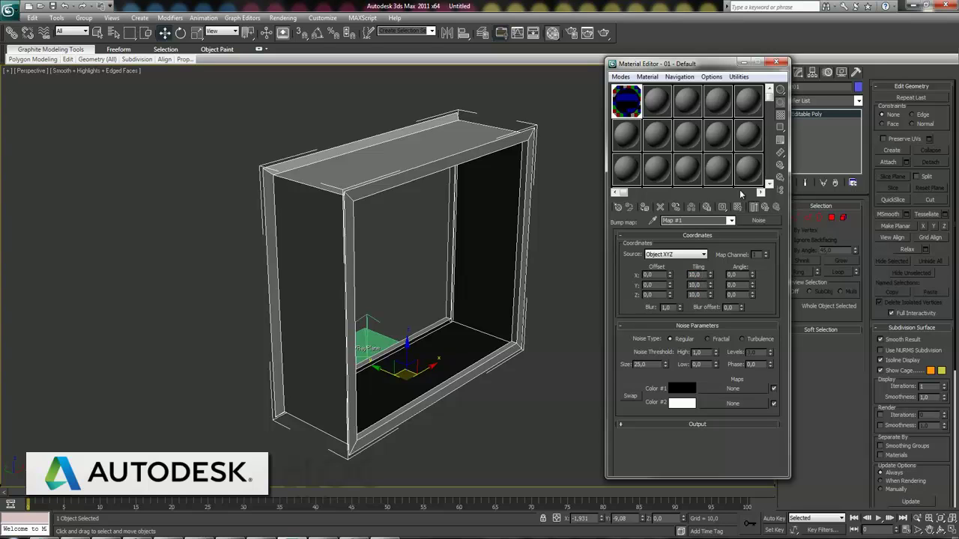
{"action": "left_click", "coordinate": [764, 212]}
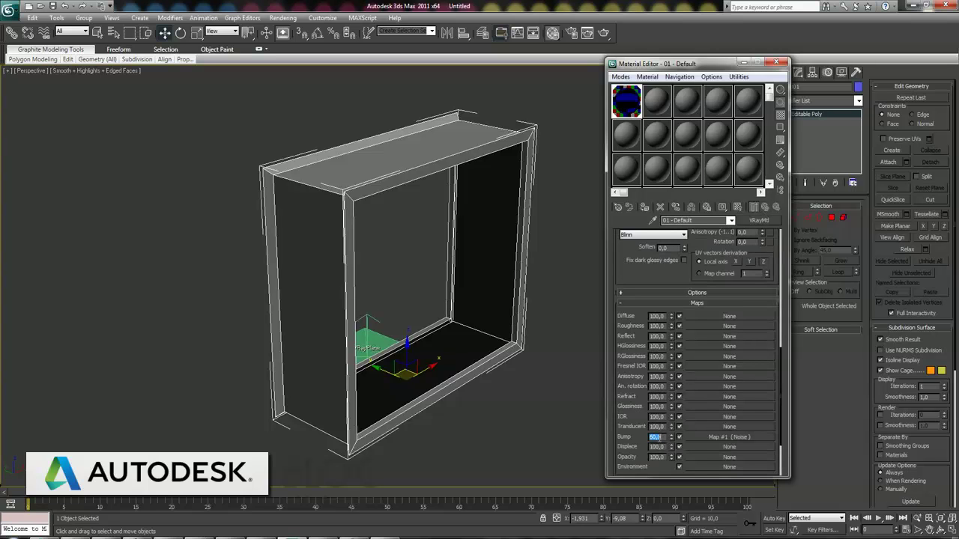
{"action": "left_click", "coordinate": [630, 384]}
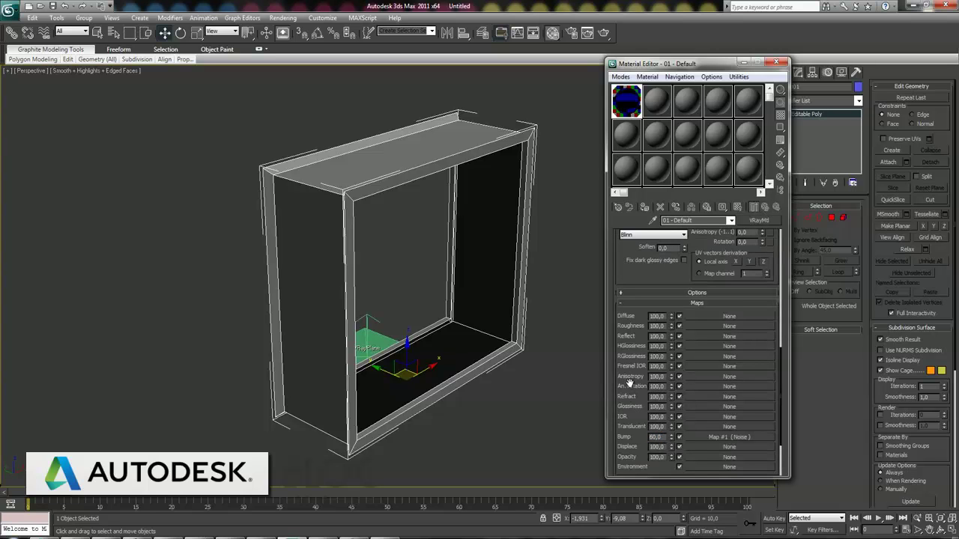
Step: Unlock Hilight glossiness and set it to 0,9
{"action": "scroll", "coordinate": [650, 300], "scroll_direction": "up", "scroll_amount": 2}
{"action": "left_click", "coordinate": [649, 299]}
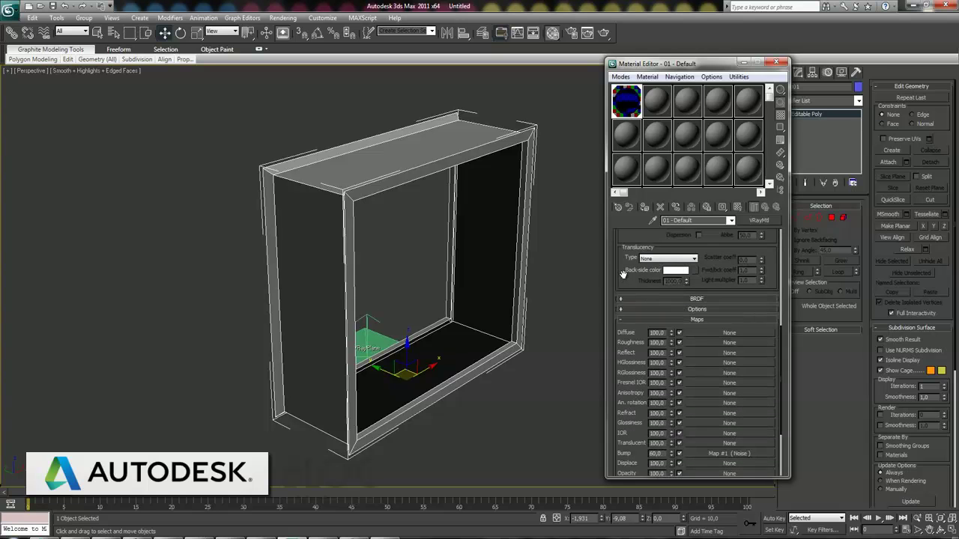
{"action": "left_click_drag", "start_coordinate": [622, 274], "coordinate": [632, 397]}
{"action": "left_click_drag", "start_coordinate": [634, 262], "coordinate": [625, 359]}
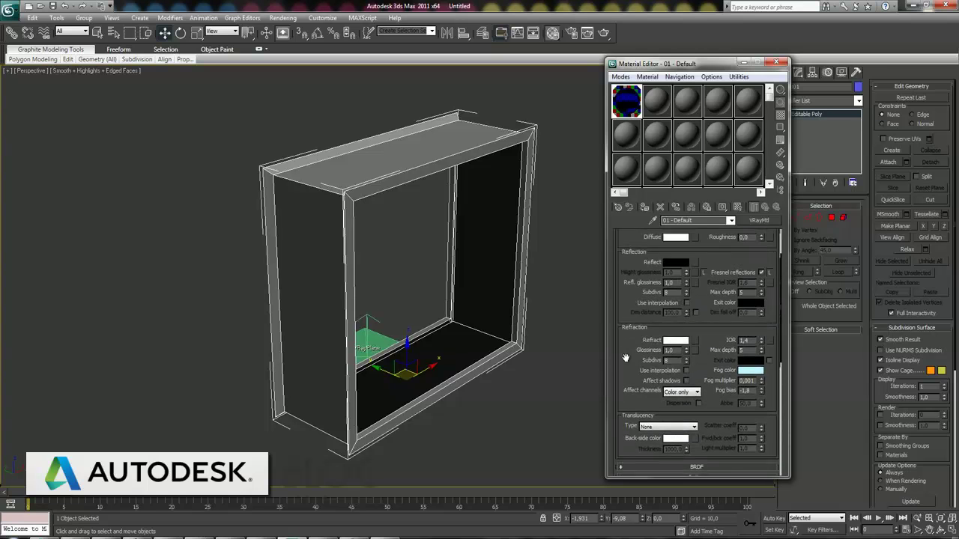
{"action": "scroll", "coordinate": [626, 358], "scroll_direction": "up", "scroll_amount": 2}
{"action": "left_click", "coordinate": [703, 324]}
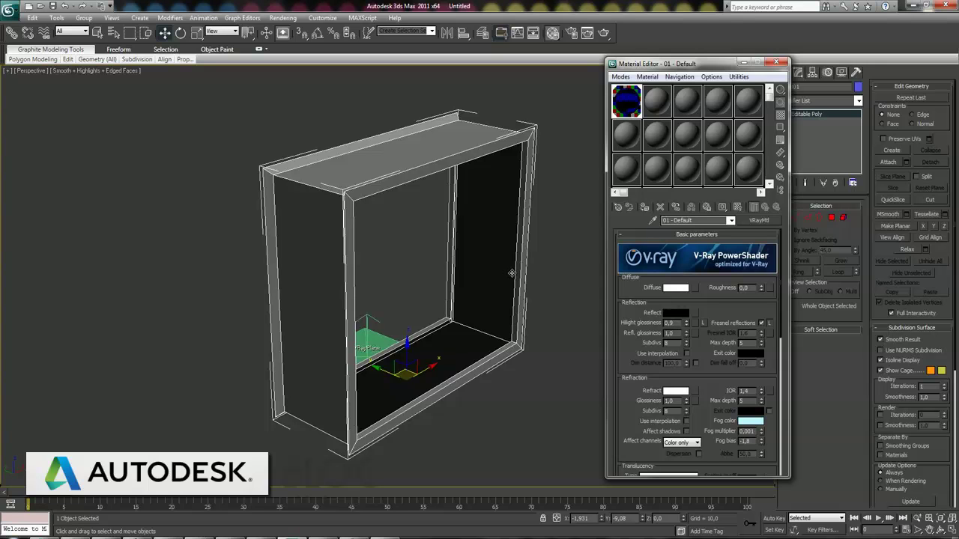
Step: Make slot 2 a white-diffuse VRayMtl and assign it to the box
{"action": "left_click", "coordinate": [657, 102]}
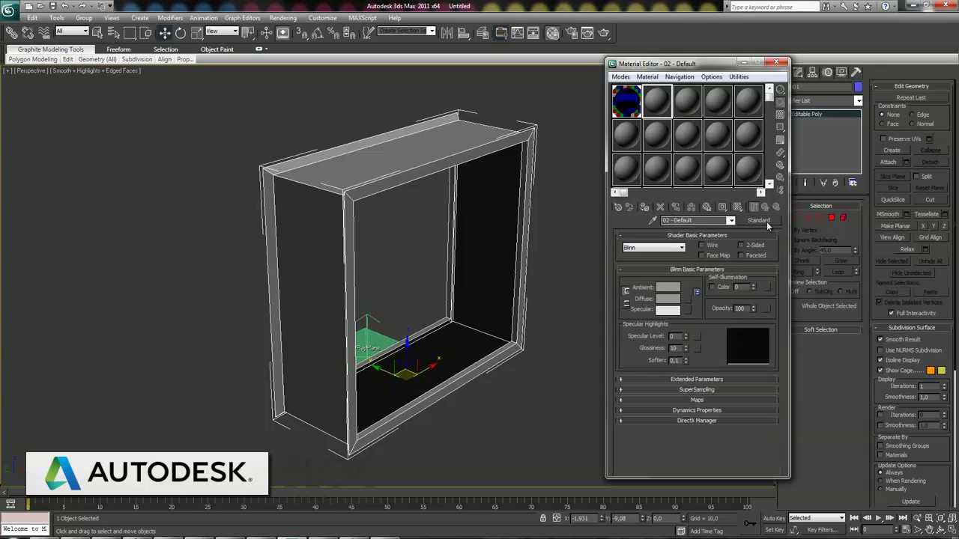
{"action": "left_click", "coordinate": [764, 222]}
{"action": "double_click", "coordinate": [400, 338]}
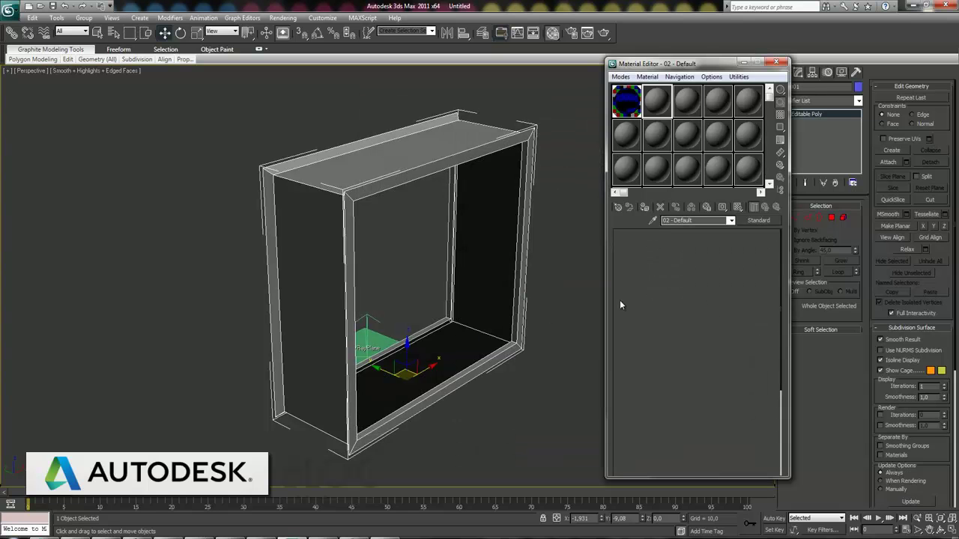
{"action": "left_click", "coordinate": [676, 289]}
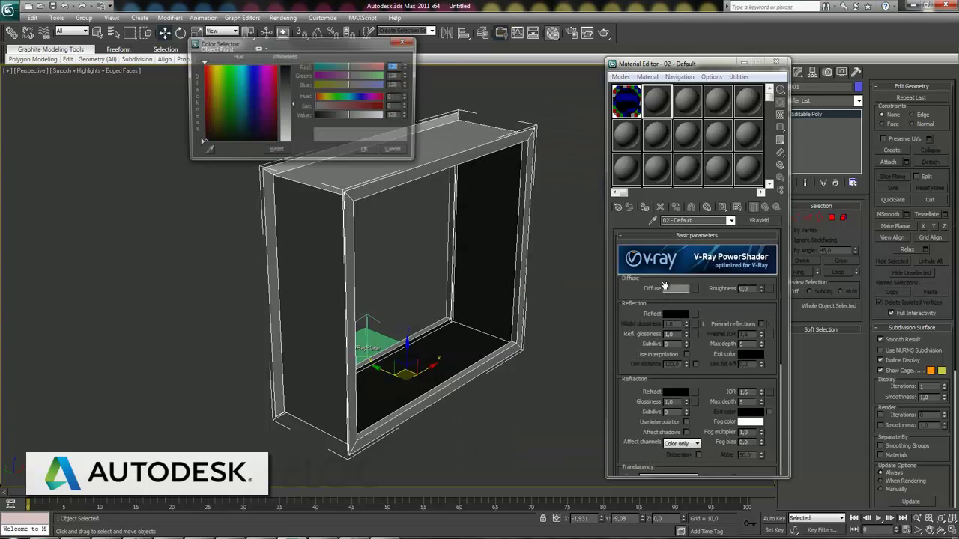
{"action": "left_click_drag", "start_coordinate": [295, 108], "coordinate": [294, 67]}
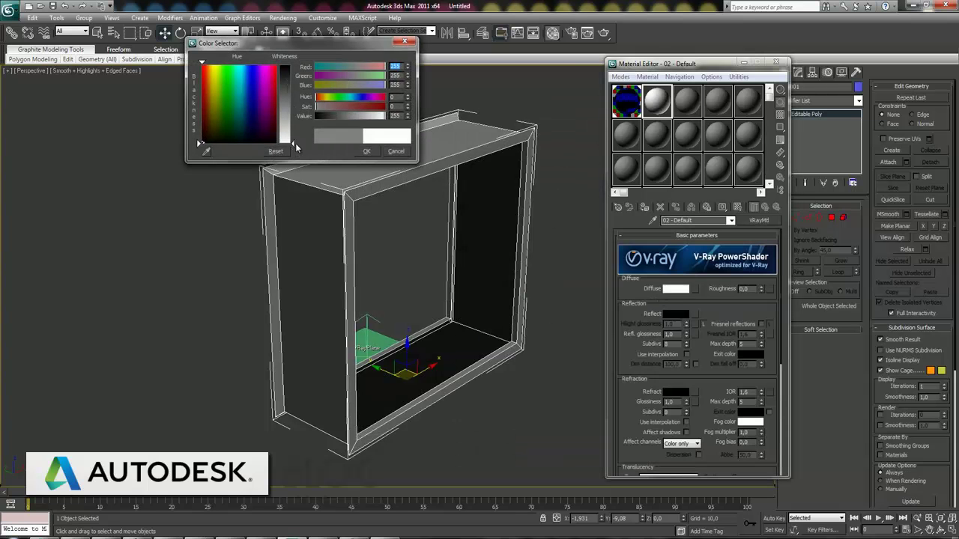
{"action": "left_click", "coordinate": [367, 151]}
{"action": "left_click", "coordinate": [650, 209]}
Step: Delete the box's front polygon to open it into a frame, then deselect
{"action": "left_click", "coordinate": [626, 98]}
{"action": "left_click", "coordinate": [646, 208]}
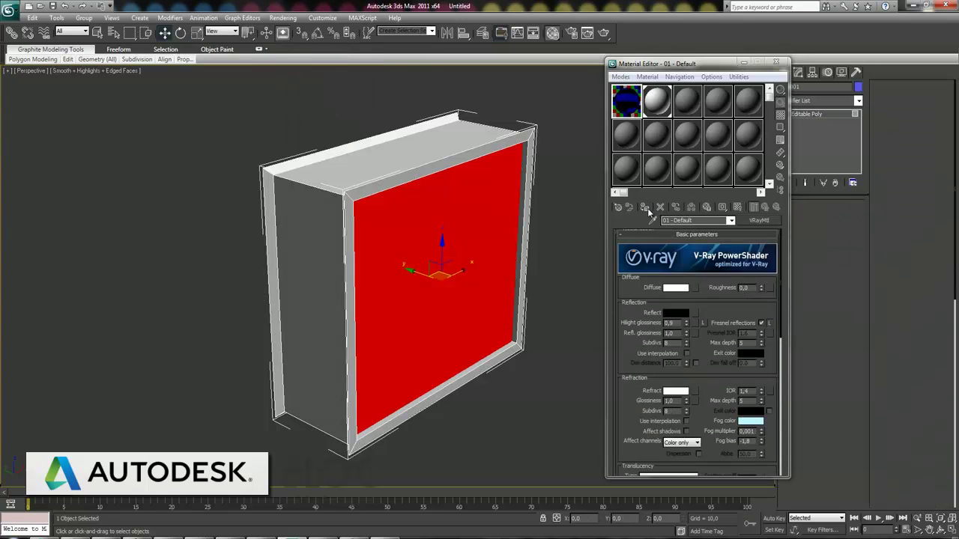
{"action": "key", "text": "Delete"}
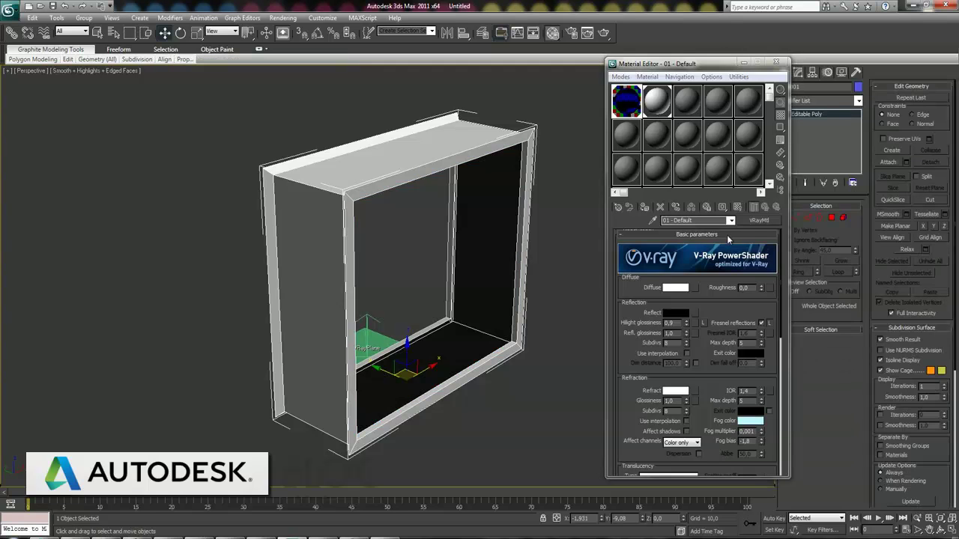
{"action": "left_click", "coordinate": [573, 270]}
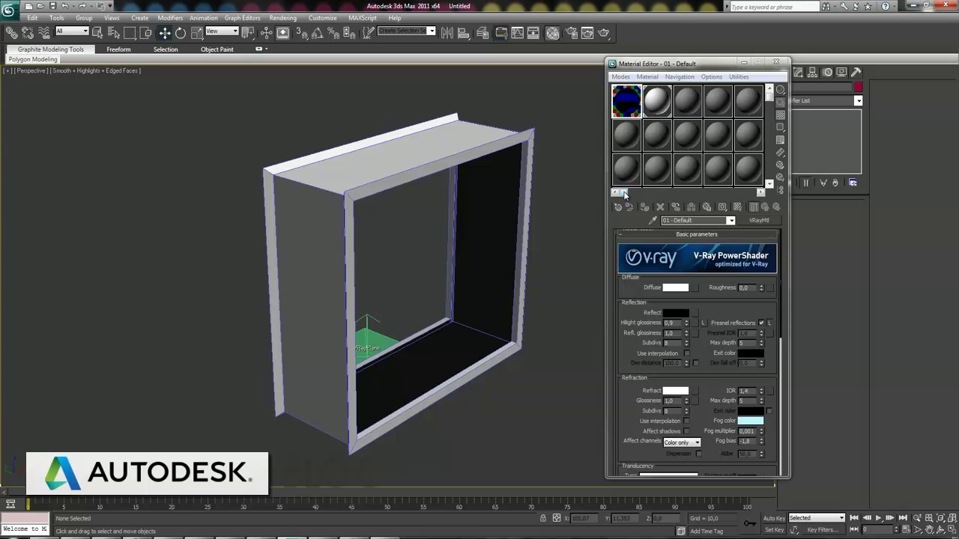
Step: Render a preview of the open frame, then apply Material 02 - Default to the VRayPlane
{"action": "key", "text": "shift+q"}
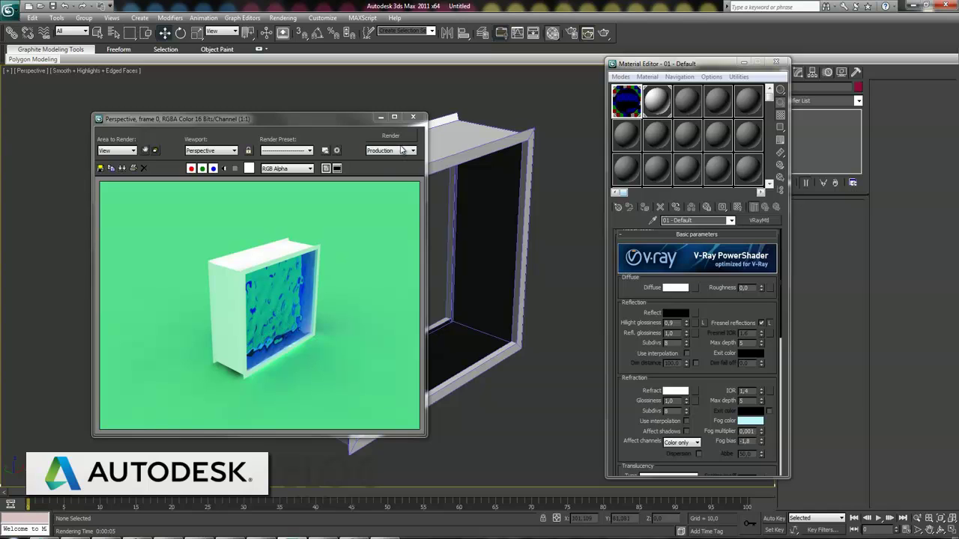
{"action": "left_click", "coordinate": [413, 117]}
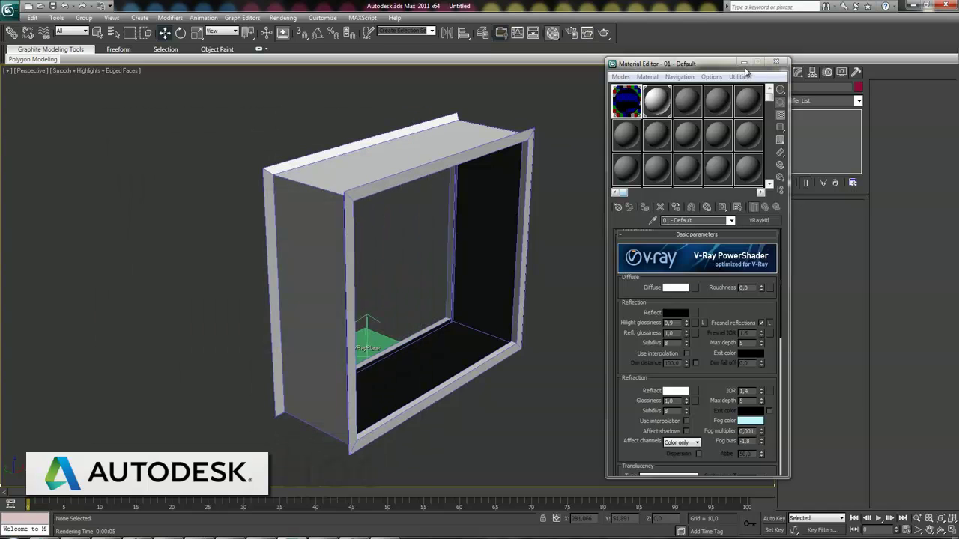
{"action": "left_click", "coordinate": [693, 100]}
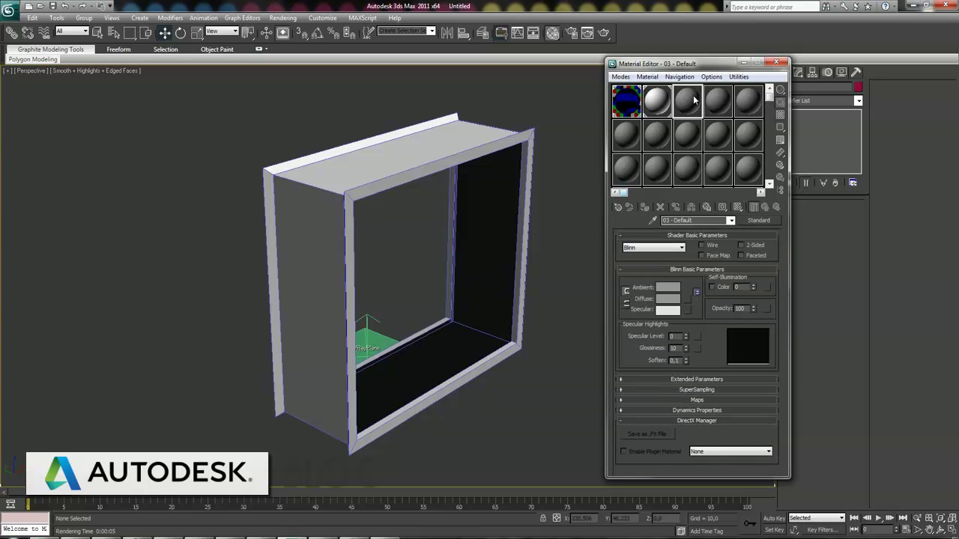
{"action": "left_click", "coordinate": [385, 344]}
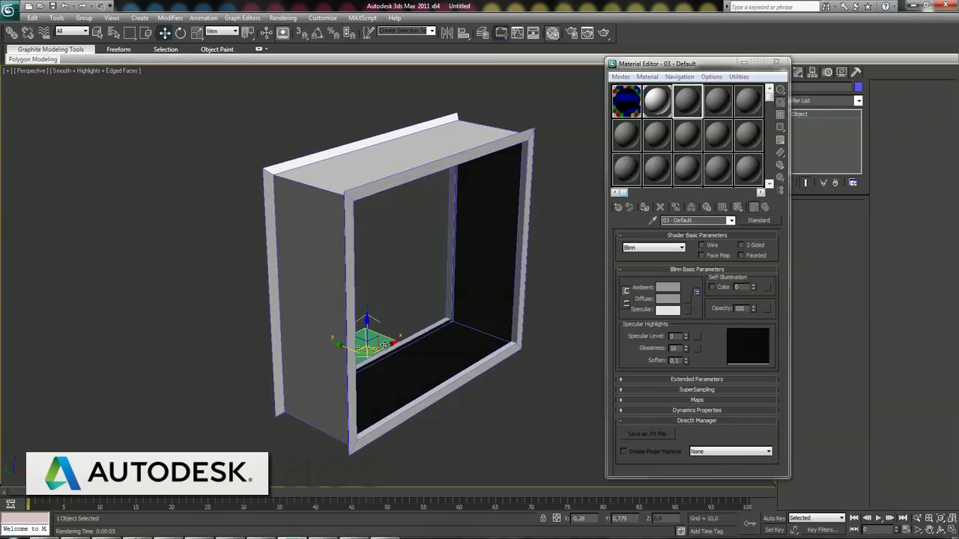
{"action": "left_click", "coordinate": [661, 106]}
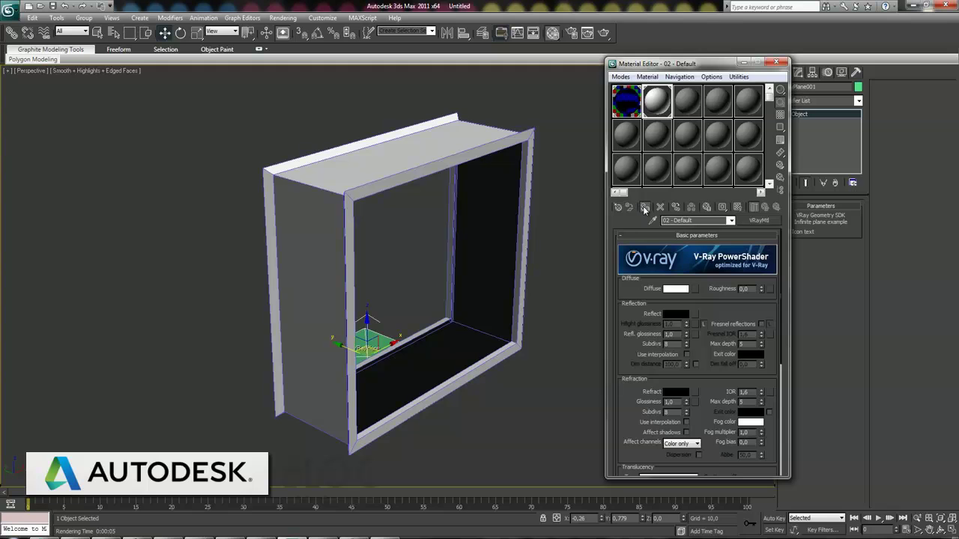
{"action": "left_click", "coordinate": [644, 207]}
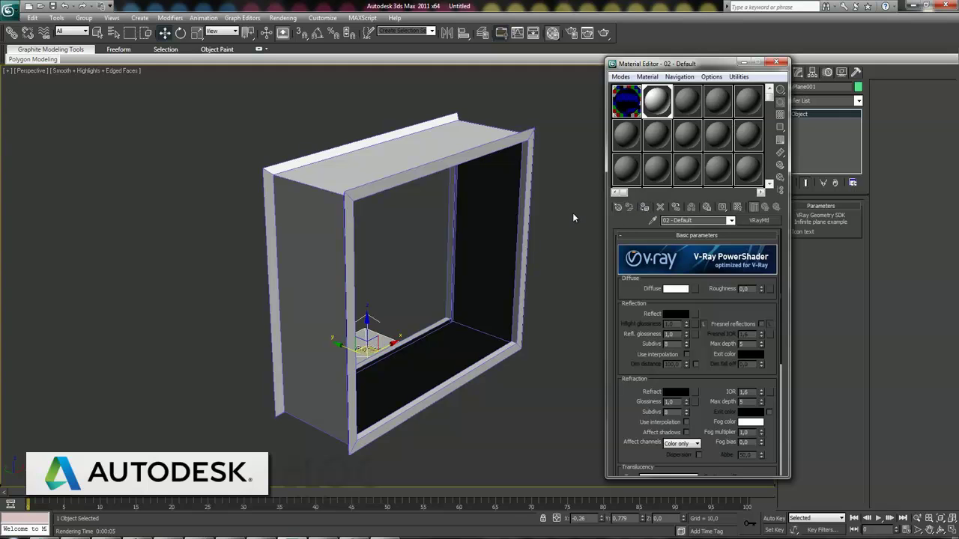
Step: Set the environment map to Gradient and instance it into a material editor slot
{"action": "key", "text": "8"}
{"action": "left_click", "coordinate": [323, 131]}
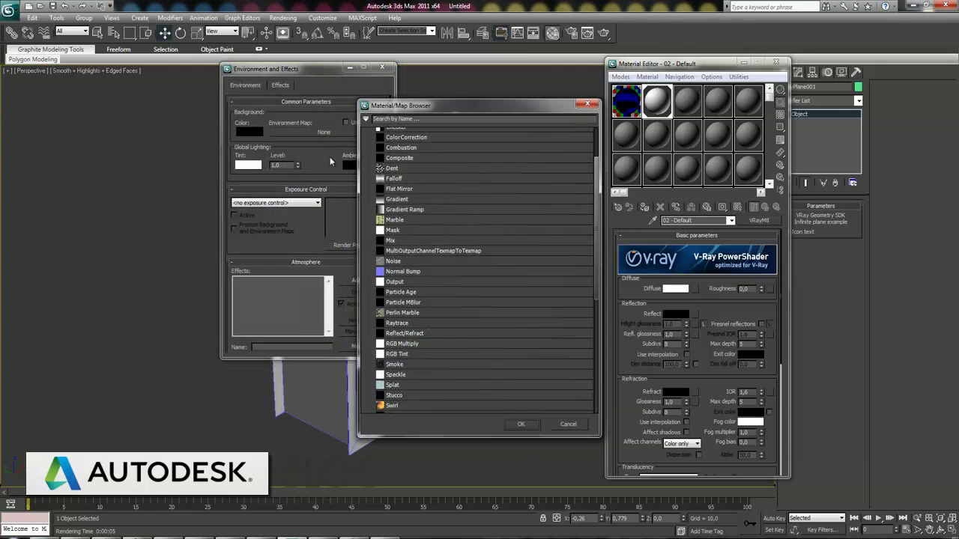
{"action": "double_click", "coordinate": [407, 199]}
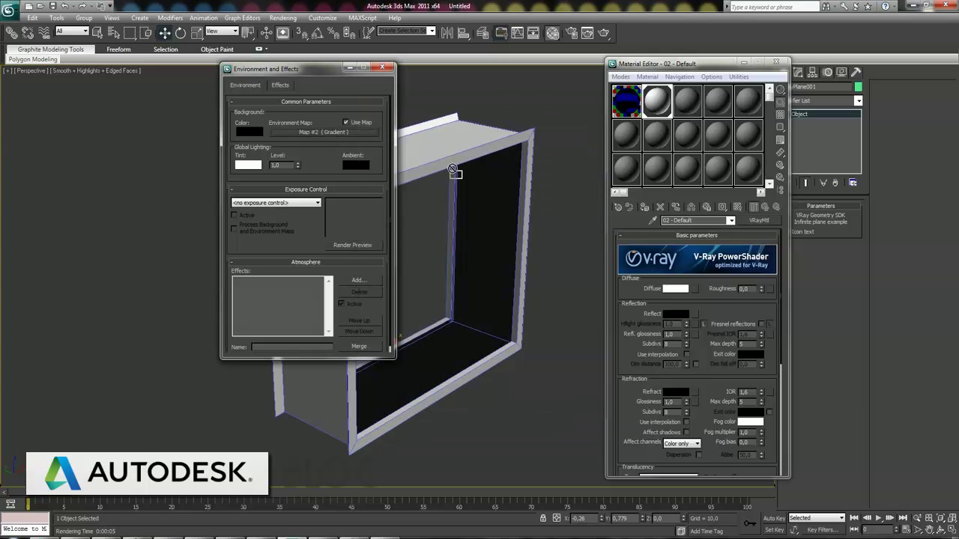
{"action": "left_click_drag", "start_coordinate": [693, 111], "coordinate": [693, 111]}
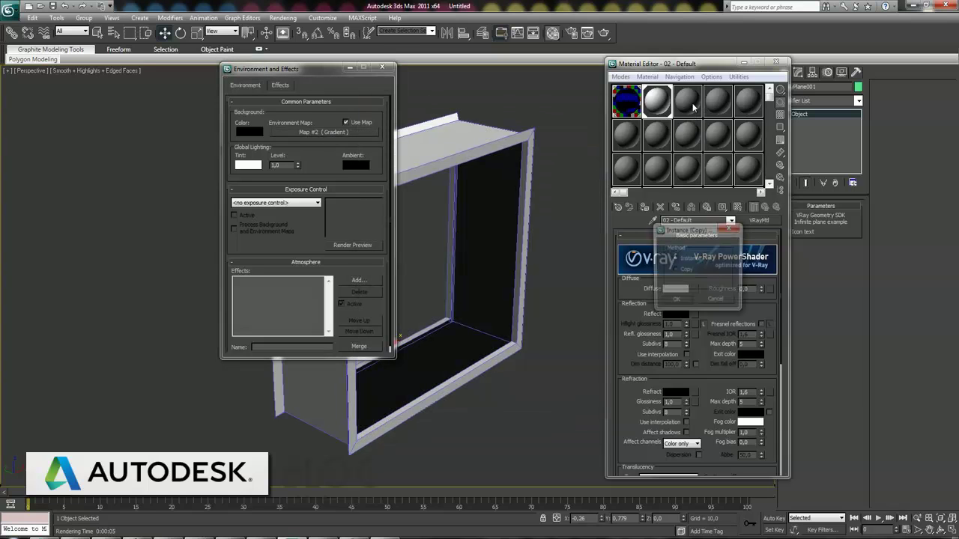
{"action": "left_click", "coordinate": [678, 301]}
Step: Lighten the gradient's Color #1 to 154 grey and render with the new backdrop
{"action": "left_click", "coordinate": [659, 372]}
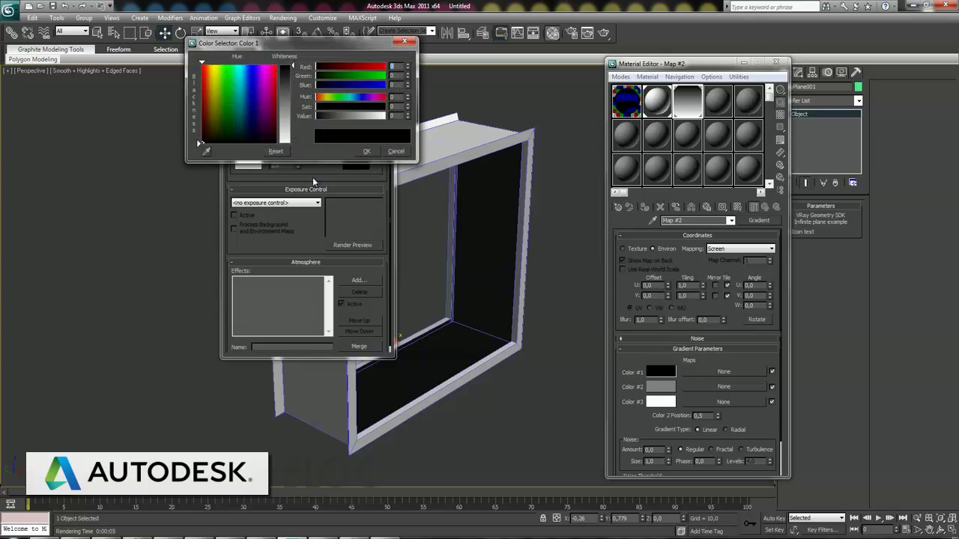
{"action": "left_click_drag", "start_coordinate": [294, 67], "coordinate": [292, 108]}
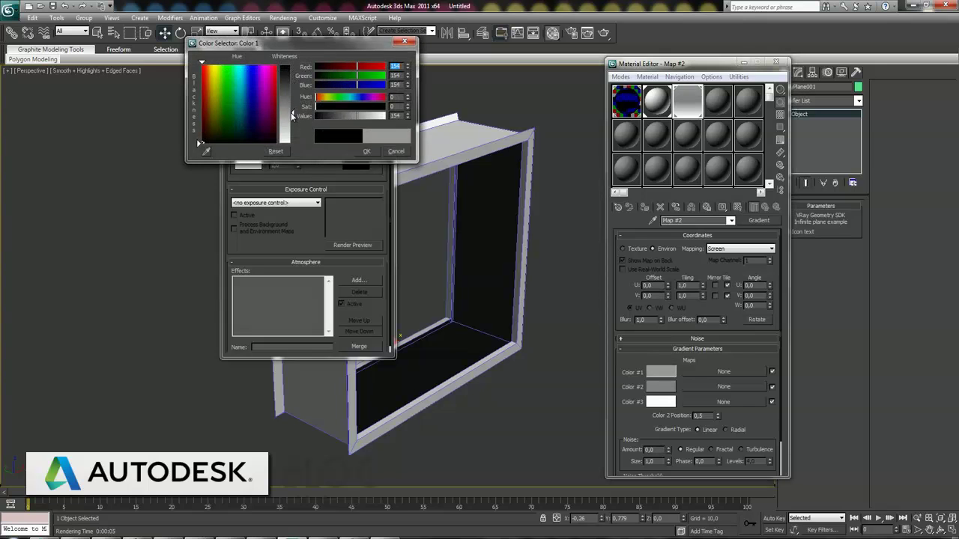
{"action": "left_click_drag", "start_coordinate": [292, 109], "coordinate": [292, 117]}
{"action": "left_click", "coordinate": [368, 152]}
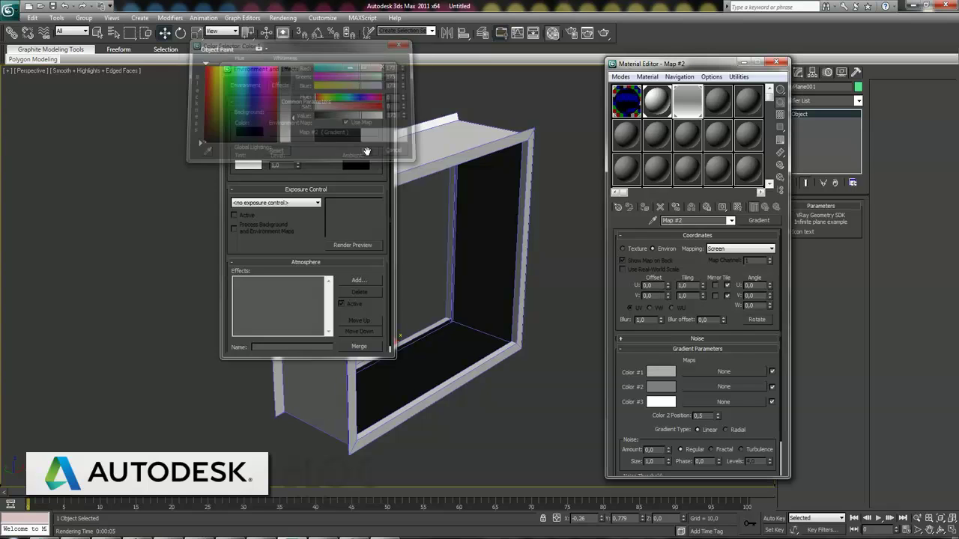
{"action": "key", "text": "8"}
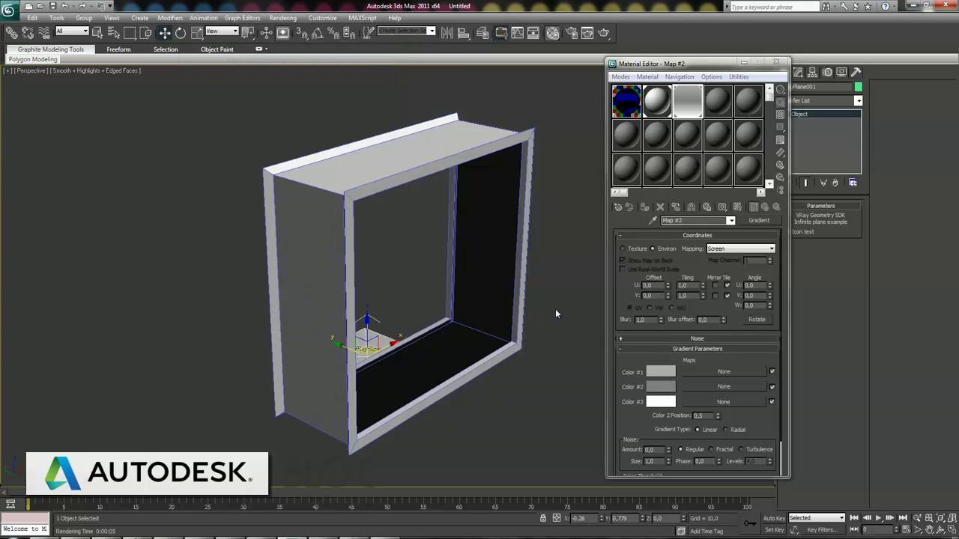
{"action": "left_click", "coordinate": [556, 306]}
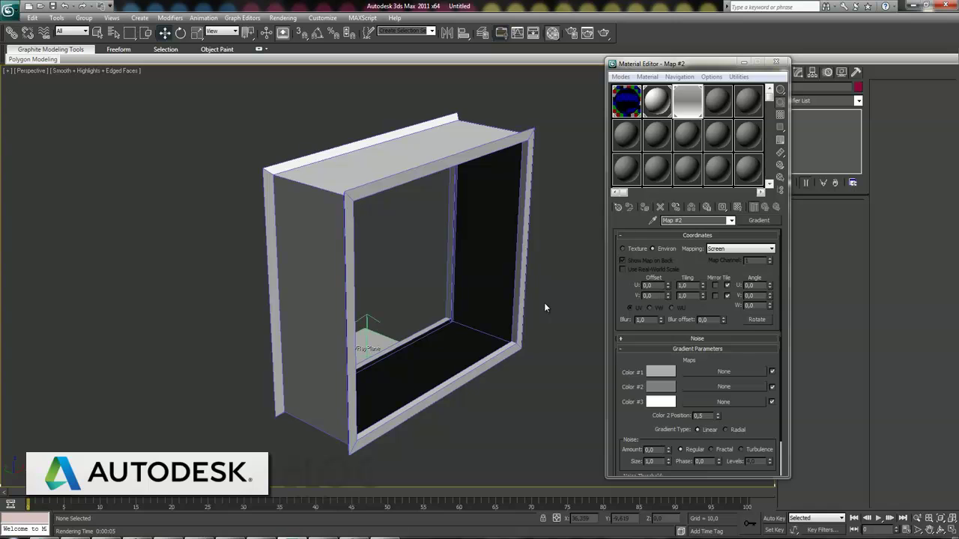
{"action": "key", "text": "shift+q"}
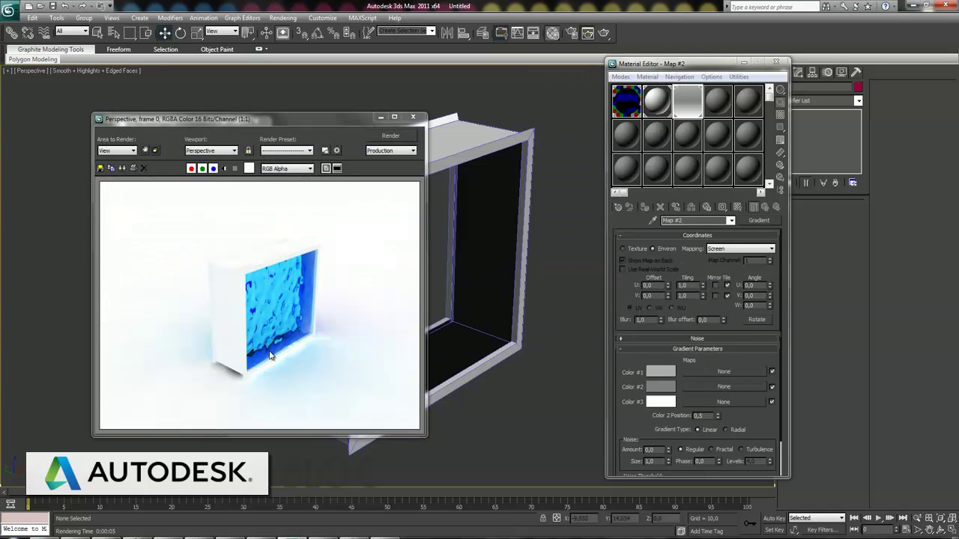
Step: Close the rendered frame buffer, the V-Ray messages window and the Material Editor
{"action": "left_click", "coordinate": [412, 117]}
{"action": "left_click", "coordinate": [255, 121]}
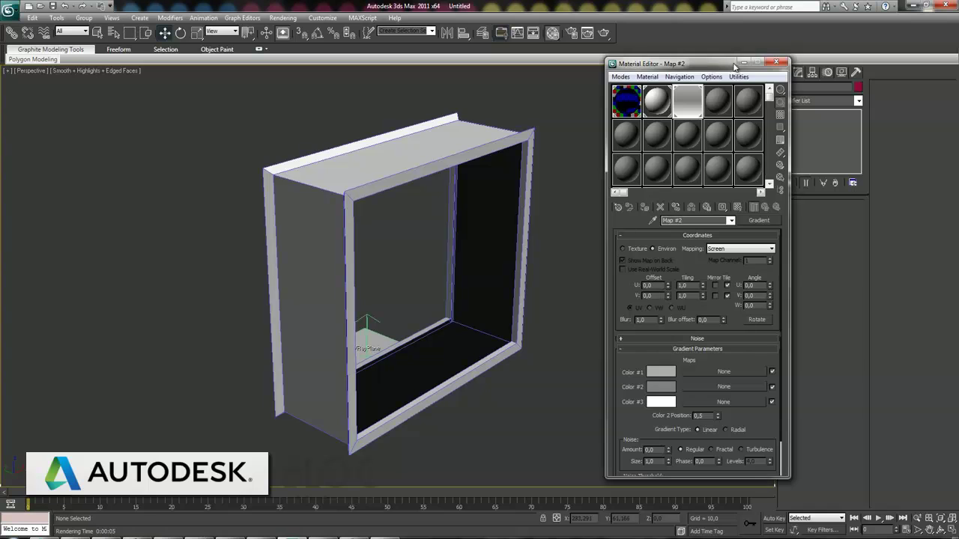
{"action": "left_click", "coordinate": [740, 63]}
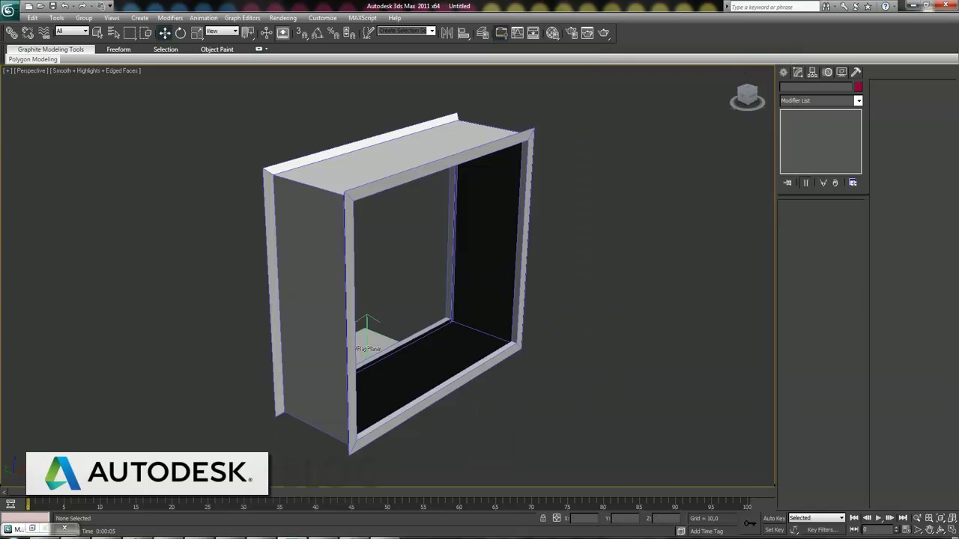
Step: Back in the four-view layout, draw a VRay plane light in the Front view
{"action": "left_click", "coordinate": [951, 530]}
{"action": "left_click", "coordinate": [537, 212]}
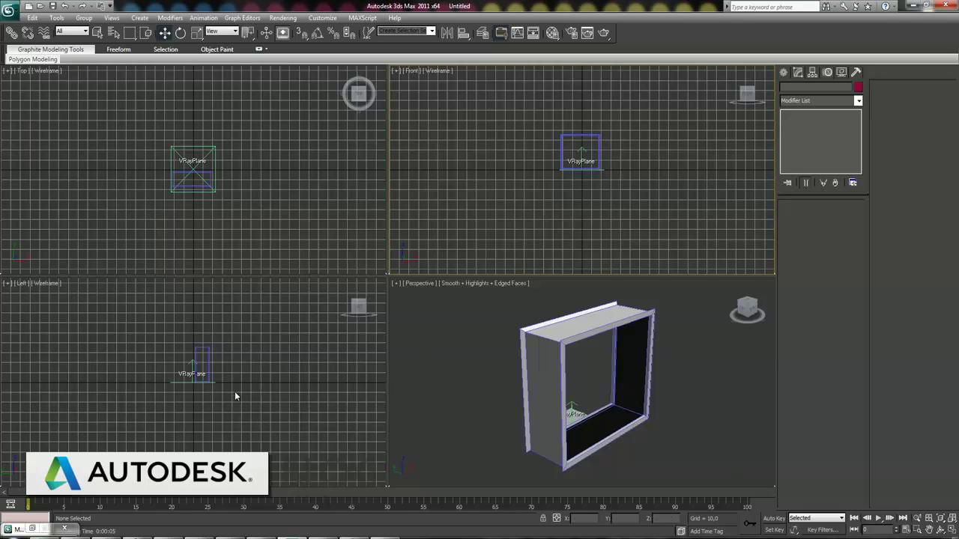
{"action": "left_click", "coordinate": [785, 72]}
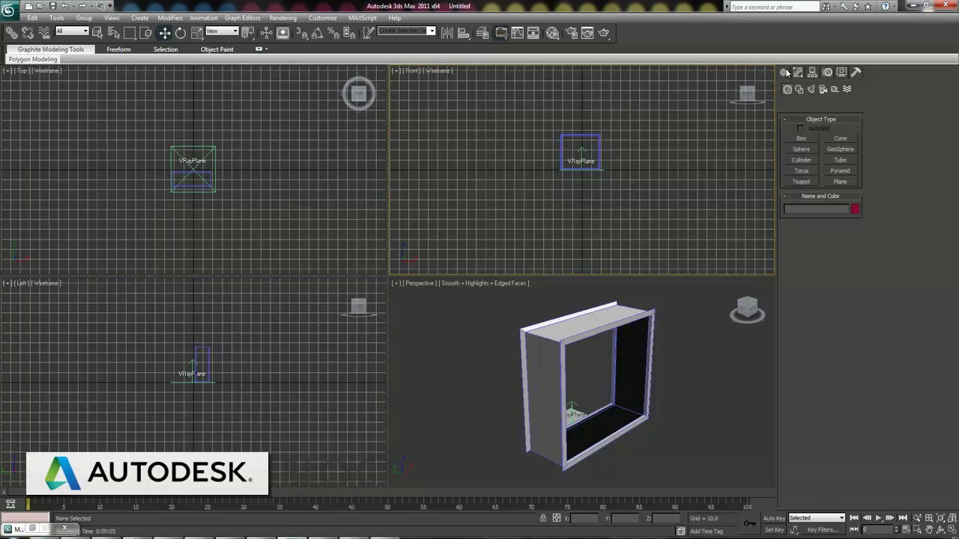
{"action": "left_click", "coordinate": [811, 88]}
{"action": "left_click", "coordinate": [821, 104]}
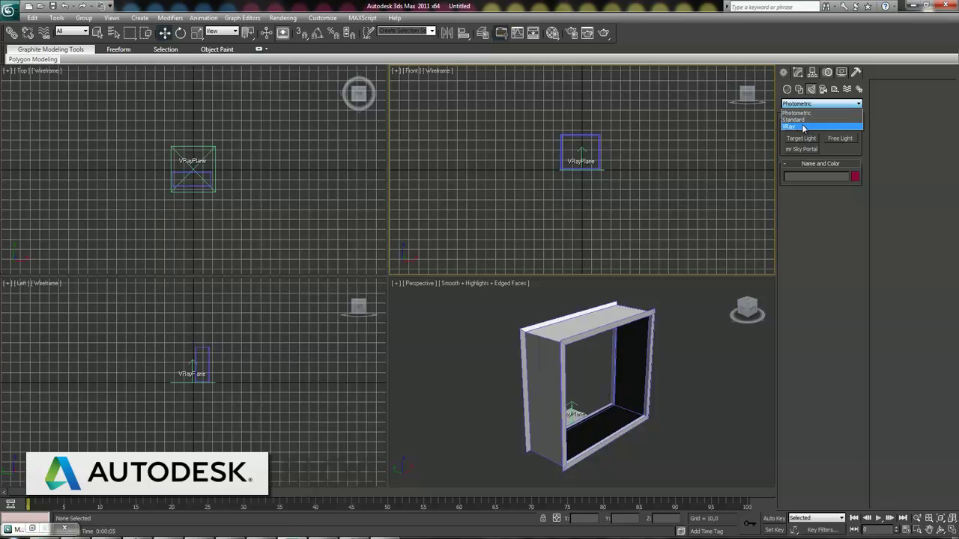
{"action": "left_click", "coordinate": [803, 128]}
{"action": "left_click", "coordinate": [801, 139]}
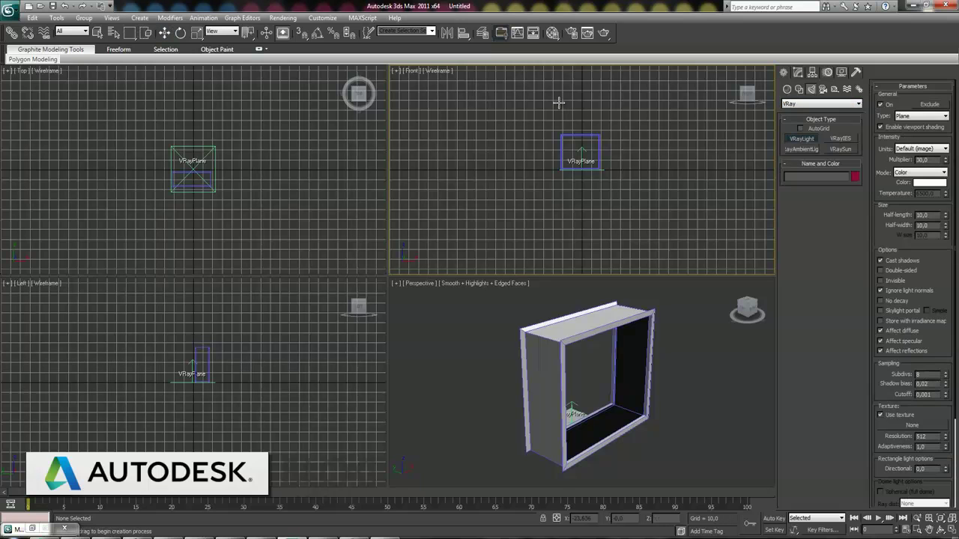
{"action": "left_click_drag", "start_coordinate": [553, 96], "coordinate": [598, 136]}
Step: In the Top view with the grid hidden, move the light back along Y
{"action": "left_click", "coordinate": [164, 32]}
{"action": "right_click", "coordinate": [260, 163]}
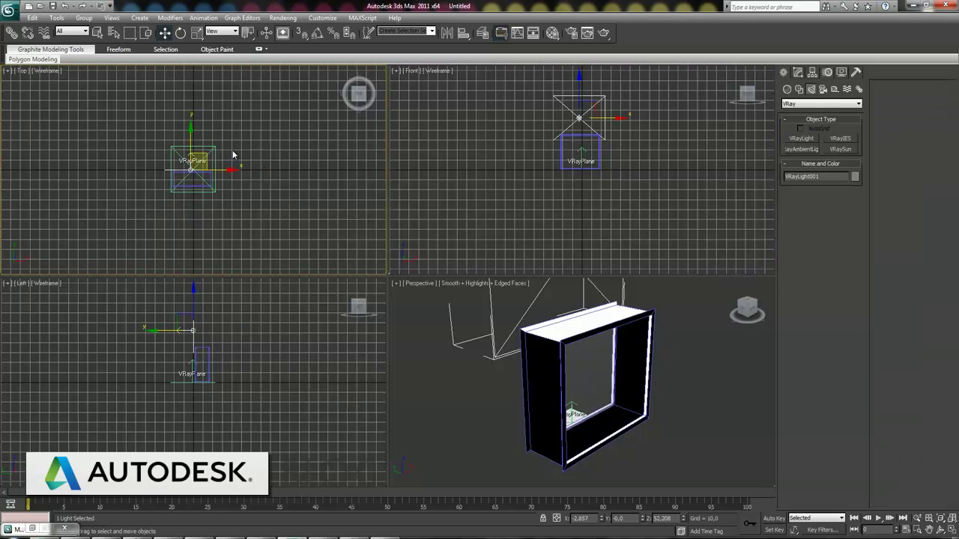
{"action": "key", "text": "g"}
{"action": "left_click_drag", "start_coordinate": [190, 138], "coordinate": [191, 166]}
{"action": "left_click_drag", "start_coordinate": [191, 204], "coordinate": [191, 239]}
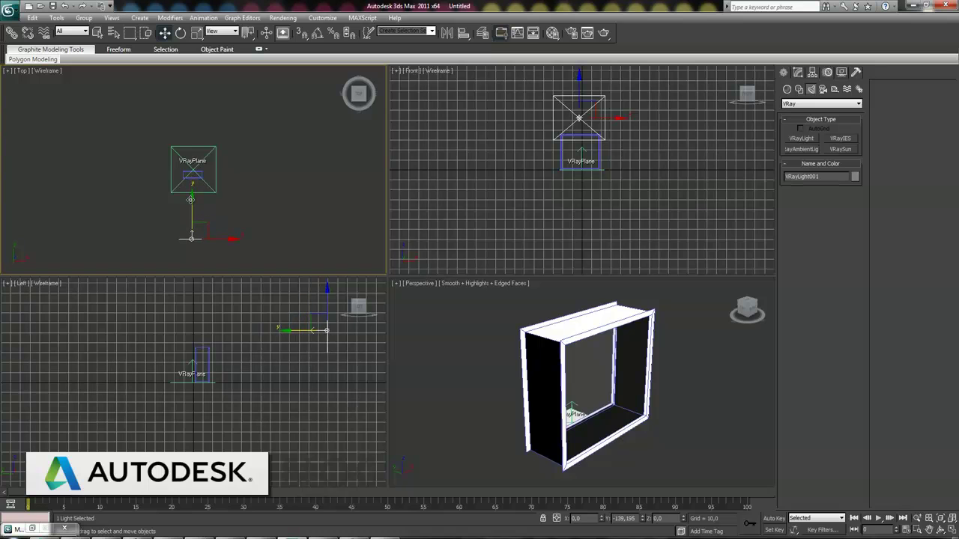
Step: Maximize the Left view and tilt the light about -30 degrees on X
{"action": "right_click", "coordinate": [315, 407]}
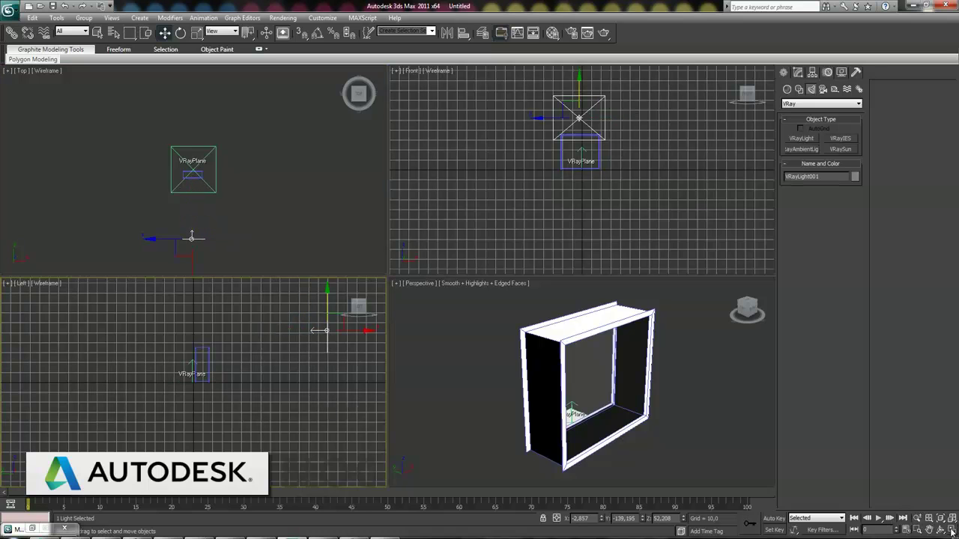
{"action": "left_click", "coordinate": [952, 529]}
{"action": "left_click", "coordinate": [180, 32]}
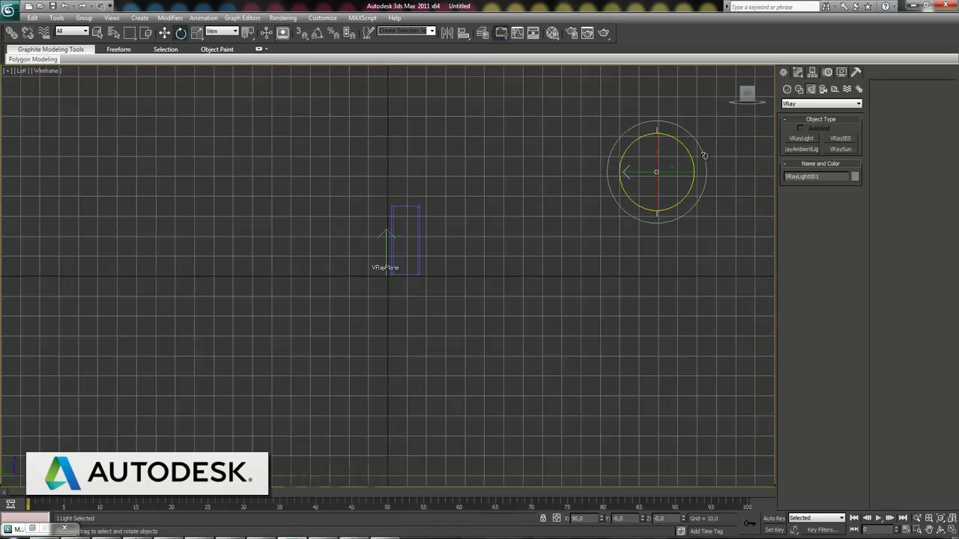
{"action": "left_click_drag", "start_coordinate": [705, 157], "coordinate": [696, 126]}
Step: Reframe the Left view without grid and raise VRayLight001 higher above the VRayPlane
{"action": "left_click", "coordinate": [165, 33]}
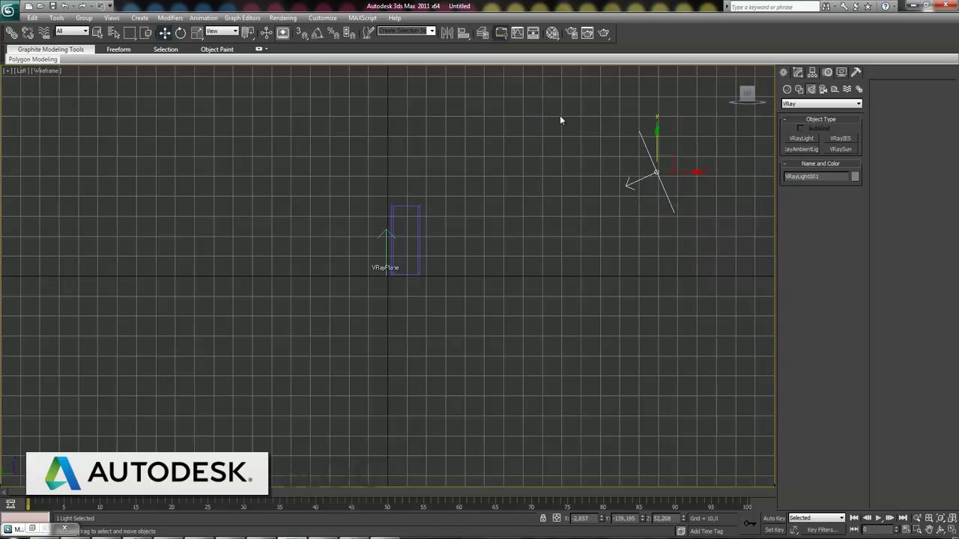
{"action": "middle_click_drag", "start_coordinate": [657, 184], "coordinate": [504, 293]}
{"action": "key", "text": "g"}
{"action": "mouse_move", "coordinate": [507, 254]}
{"action": "left_mouse_down"}
{"action": "mouse_move", "coordinate": [514, 182]}
{"action": "mouse_move", "coordinate": [563, 179]}
{"action": "mouse_move", "coordinate": [577, 200]}
{"action": "left_mouse_up"}
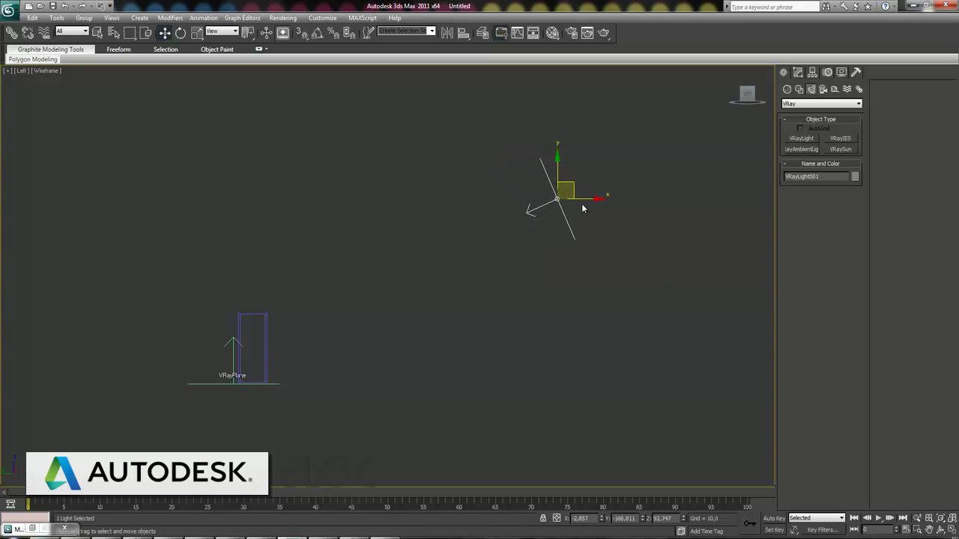
Step: Check the VRay light's properties from its right-click menu
{"action": "right_click", "coordinate": [582, 198]}
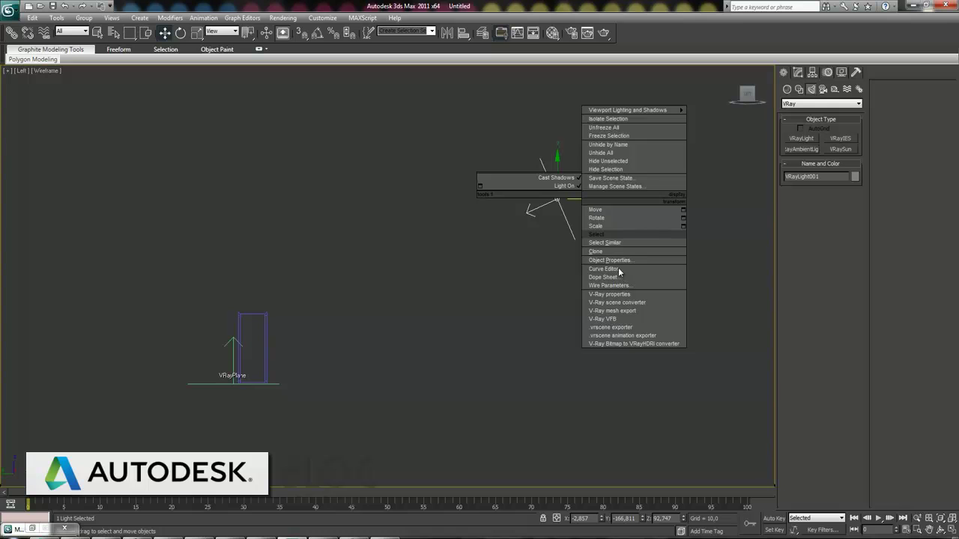
{"action": "left_click", "coordinate": [618, 295]}
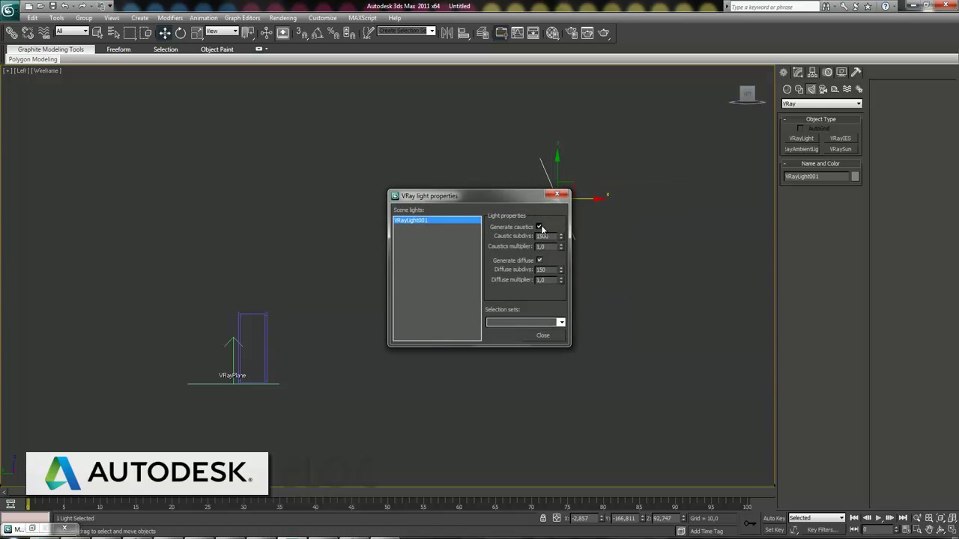
{"action": "left_click", "coordinate": [545, 335]}
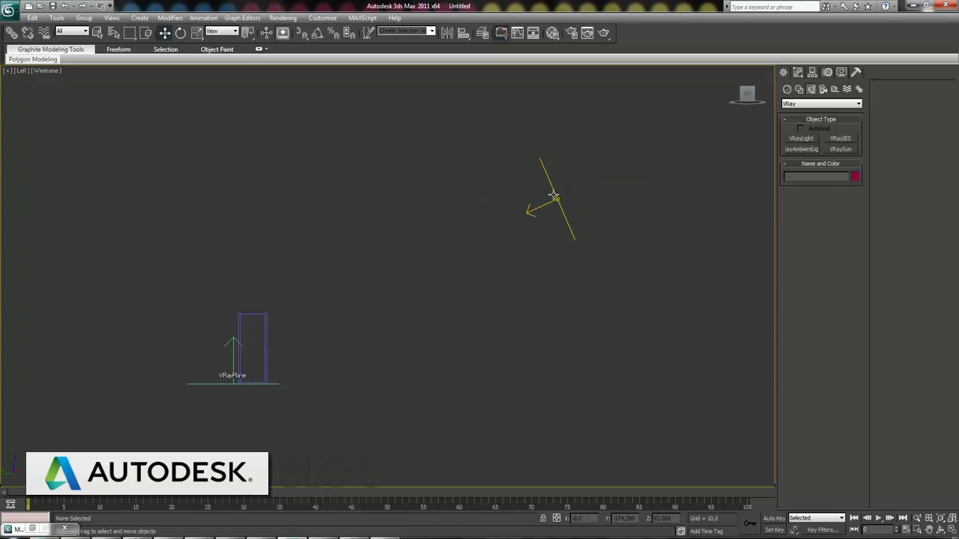
Step: Make VRayLight001 invisible with multiplier 5, then deselect it
{"action": "left_click", "coordinate": [798, 73]}
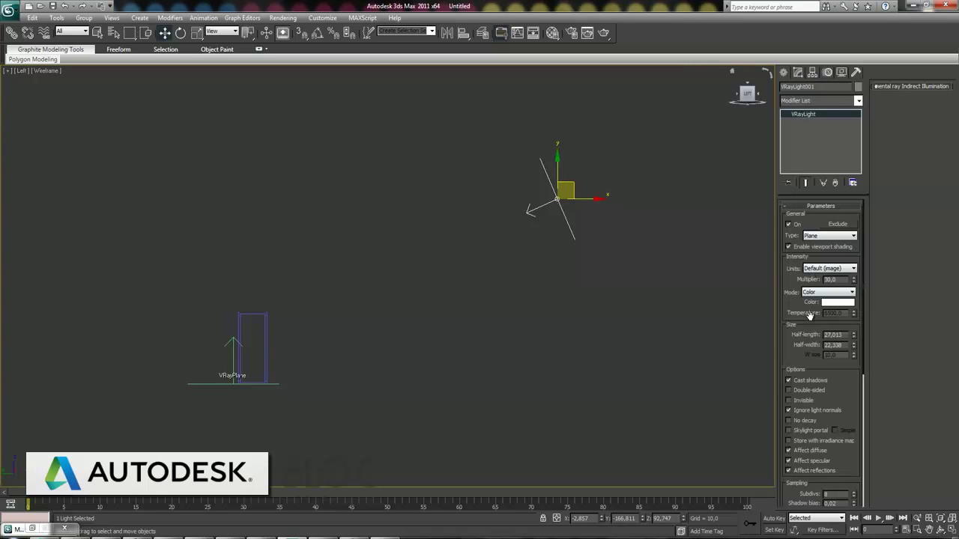
{"action": "left_click", "coordinate": [788, 400]}
{"action": "double_click", "coordinate": [832, 280]}
{"action": "type", "text": "5"}
{"action": "key", "text": "Return"}
{"action": "left_click", "coordinate": [707, 207]}
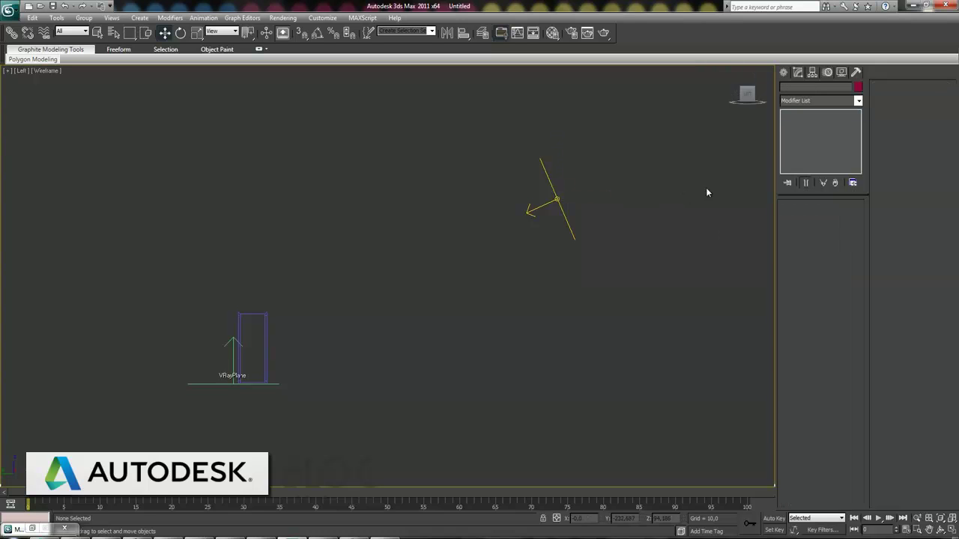
Step: Switch the light category in the Create panel to Standard
{"action": "left_click", "coordinate": [783, 72]}
{"action": "left_click", "coordinate": [810, 104]}
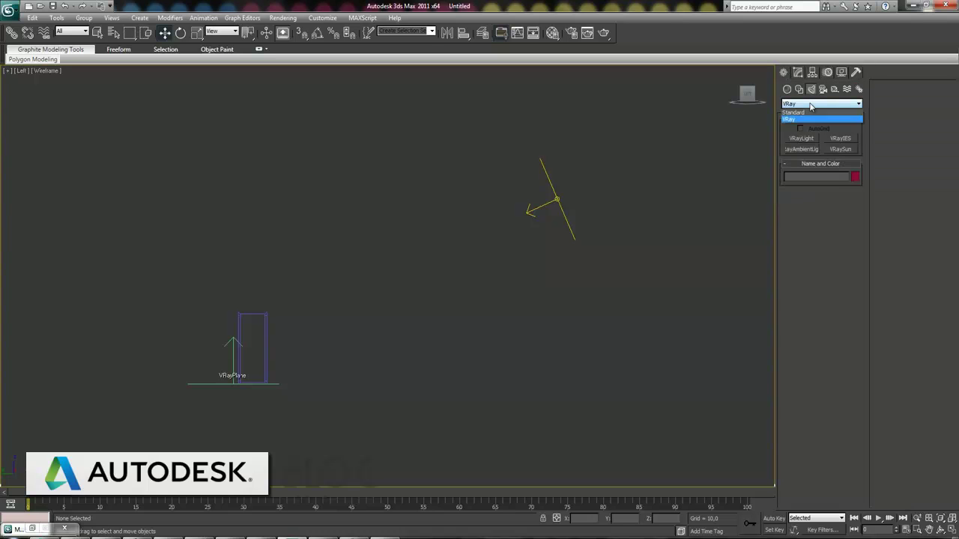
{"action": "left_click", "coordinate": [794, 111]}
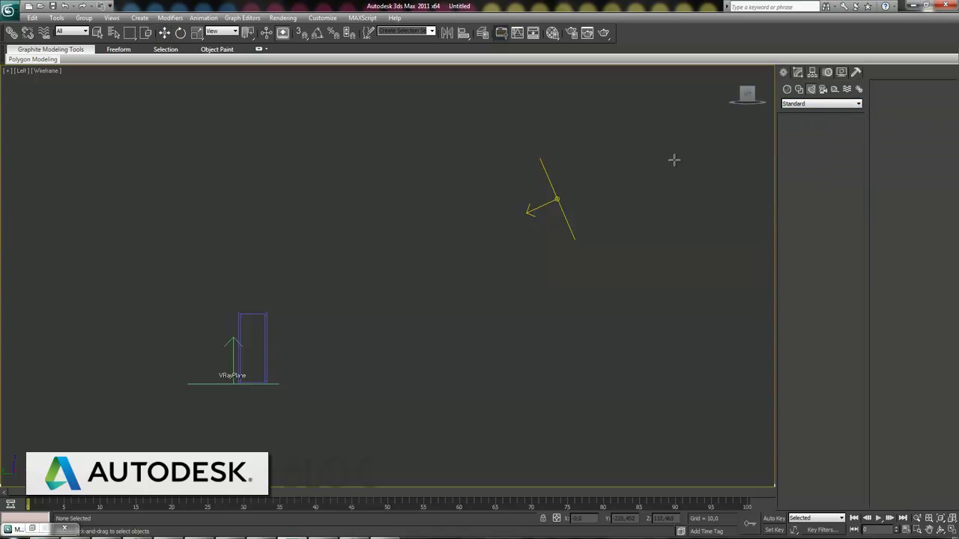
Step: Create a Target Spot aimed from upper right down to the lower left
{"action": "left_click_drag", "start_coordinate": [673, 159], "coordinate": [147, 414]}
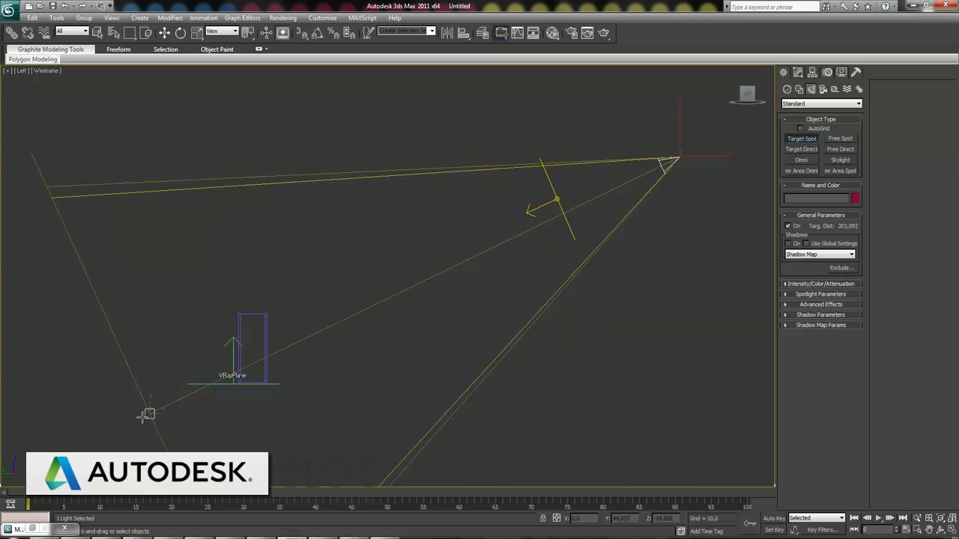
{"action": "left_click_drag", "start_coordinate": [147, 415], "coordinate": [123, 418]}
{"action": "middle_click_drag", "start_coordinate": [671, 287], "coordinate": [695, 266]}
{"action": "left_click", "coordinate": [165, 33]}
Step: Set Spot001's shadow type to VRayShadow
{"action": "left_click", "coordinate": [798, 72]}
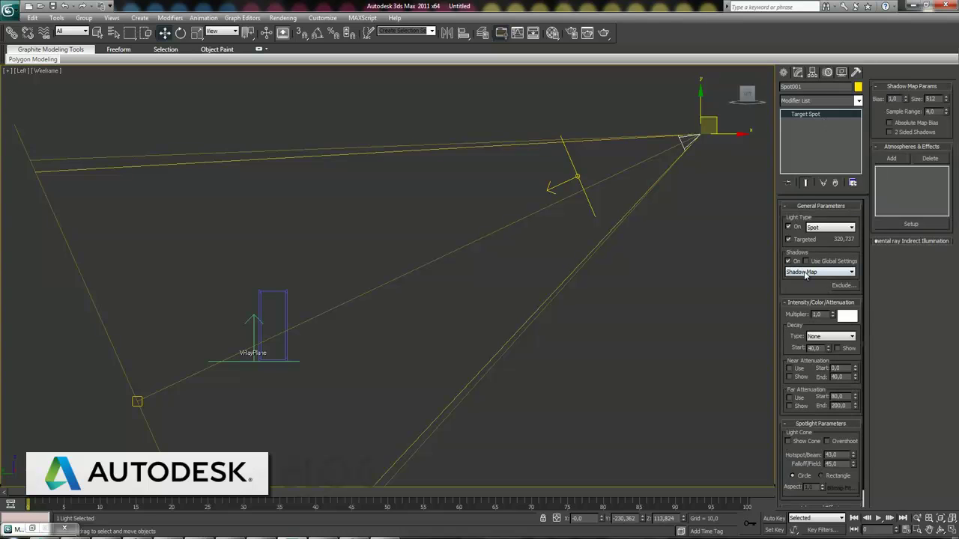
{"action": "left_click", "coordinate": [805, 274]}
{"action": "left_click", "coordinate": [818, 313]}
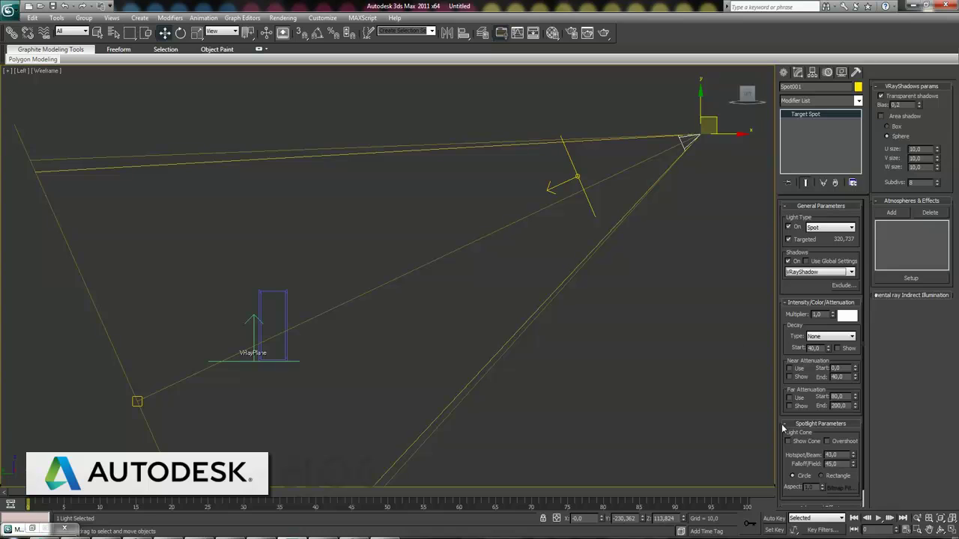
Step: Add Box001 and VRayPlane001 to Spot001's exclude list for illumination and shadows
{"action": "left_click", "coordinate": [843, 286]}
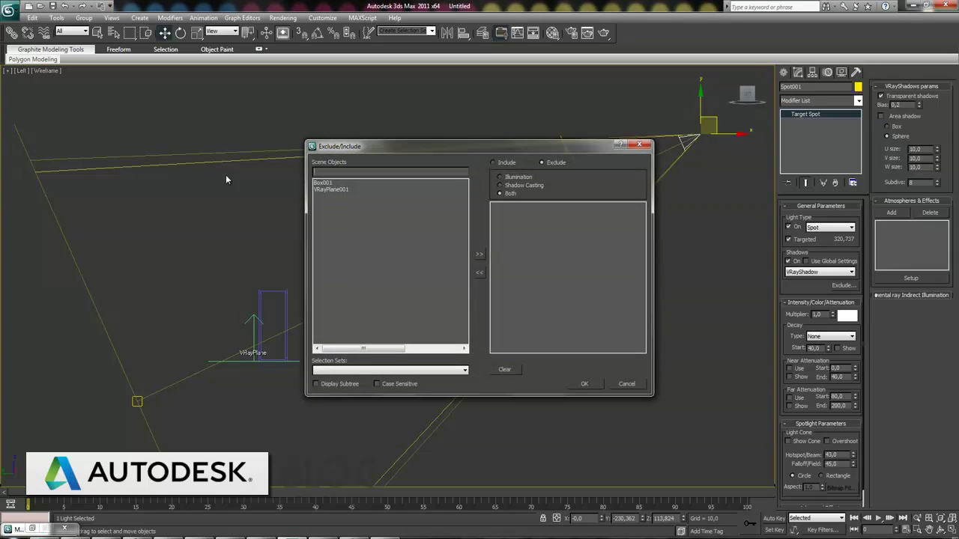
{"action": "left_click_drag", "start_coordinate": [319, 184], "coordinate": [323, 195]}
{"action": "left_click", "coordinate": [479, 255]}
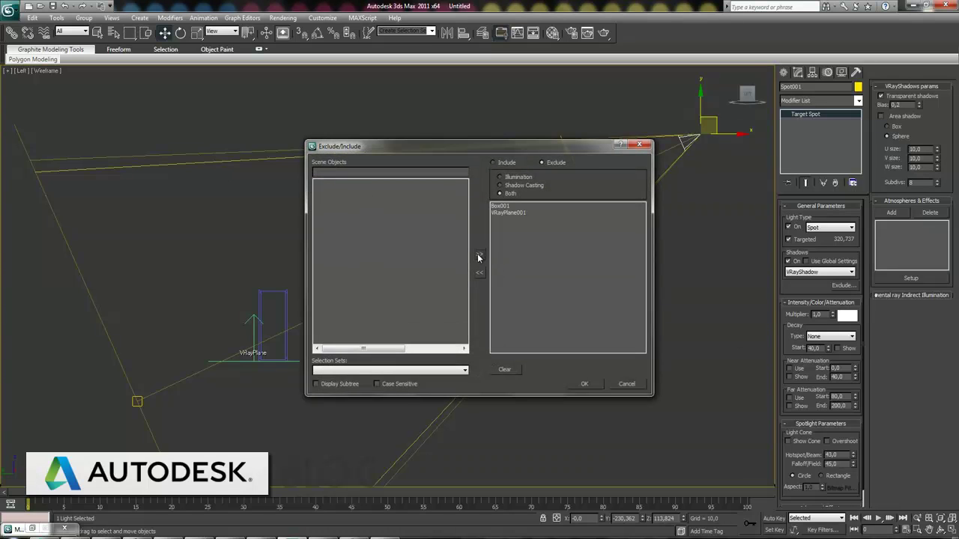
{"action": "left_click", "coordinate": [584, 384]}
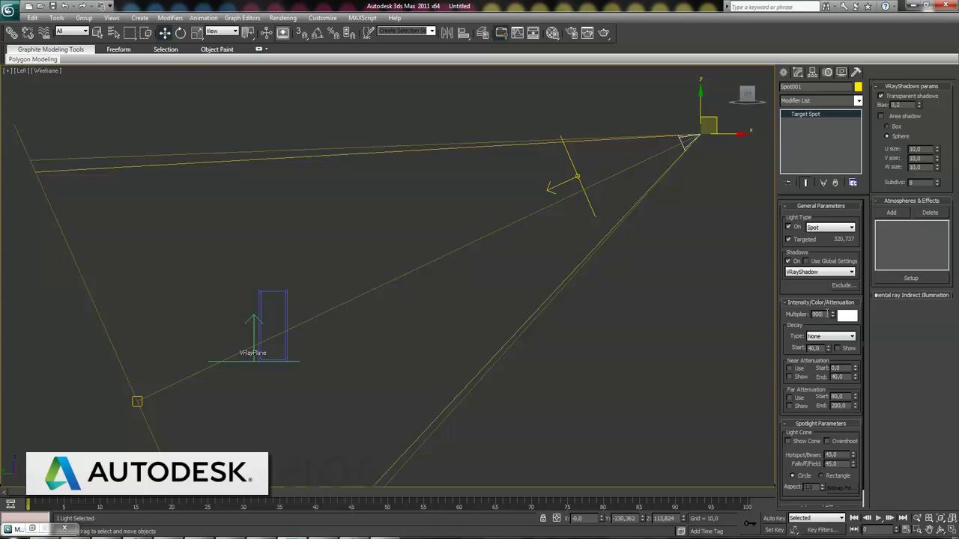
Step: Set the spotlight multiplier to 900000 and begin adjusting the hotspot cone
{"action": "double_click", "coordinate": [820, 314]}
{"action": "scroll", "coordinate": [807, 420], "scroll_direction": "down", "scroll_amount": 1}
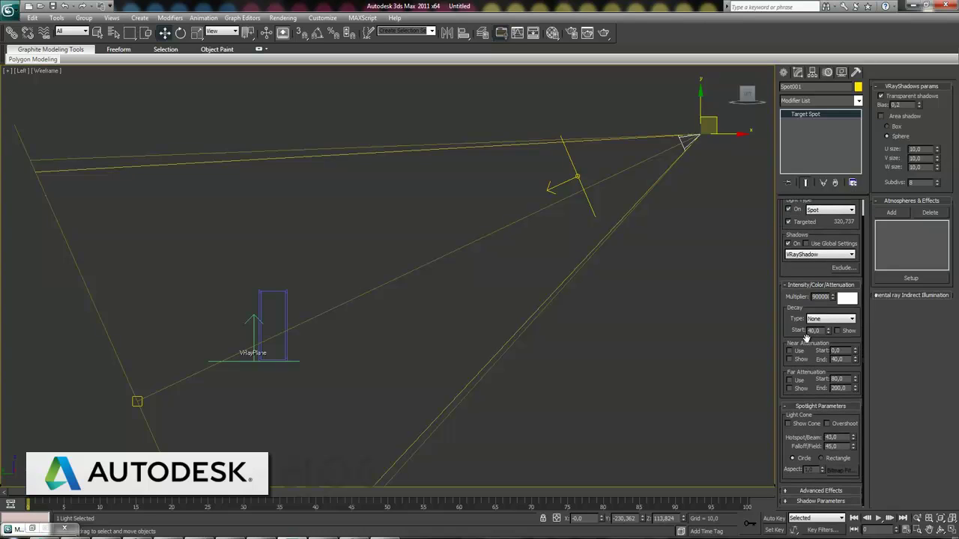
{"action": "left_click", "coordinate": [853, 441]}
{"action": "mouse_move", "coordinate": [853, 442]}
{"action": "left_mouse_down"}
{"action": "mouse_move", "coordinate": [854, 467]}
{"action": "mouse_move", "coordinate": [858, 9]}
{"action": "left_mouse_up"}
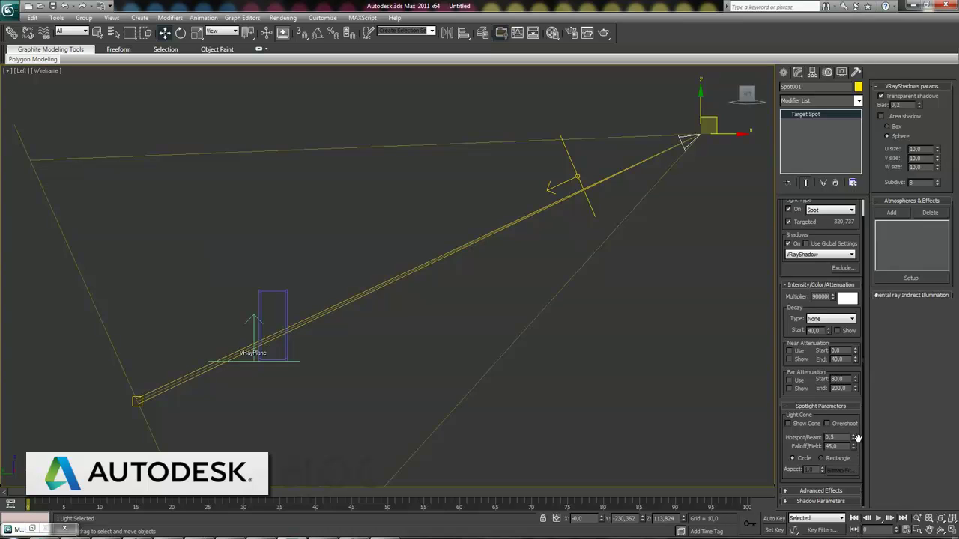
{"action": "left_click_drag", "start_coordinate": [854, 439], "coordinate": [856, 374]}
Step: Settle the cones at hotspot 11,8 and falloff 13,8, then deselect the spotlight
{"action": "left_click_drag", "start_coordinate": [852, 450], "coordinate": [854, 517]}
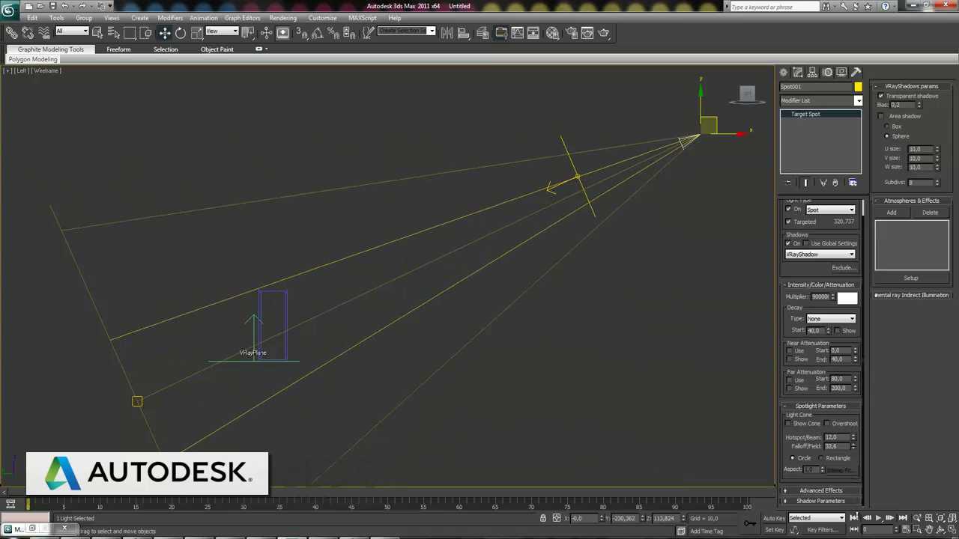
{"action": "left_click_drag", "start_coordinate": [854, 517], "coordinate": [854, 536]}
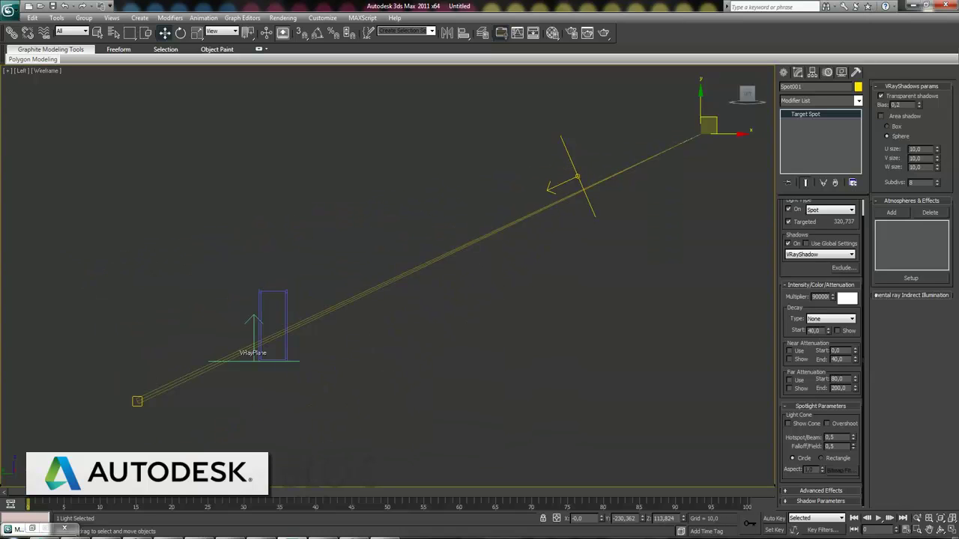
{"action": "left_click_drag", "start_coordinate": [857, 451], "coordinate": [847, 386]}
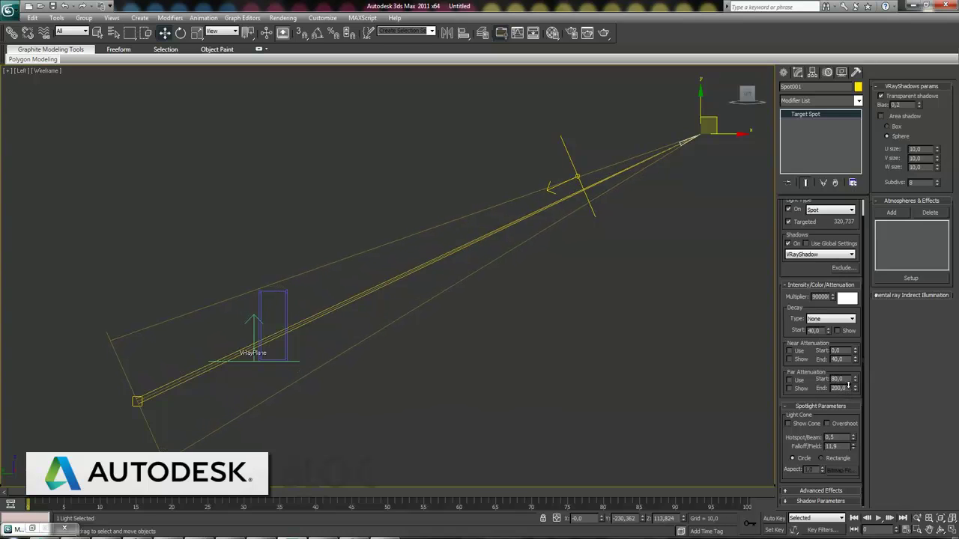
{"action": "left_click_drag", "start_coordinate": [855, 441], "coordinate": [853, 398]}
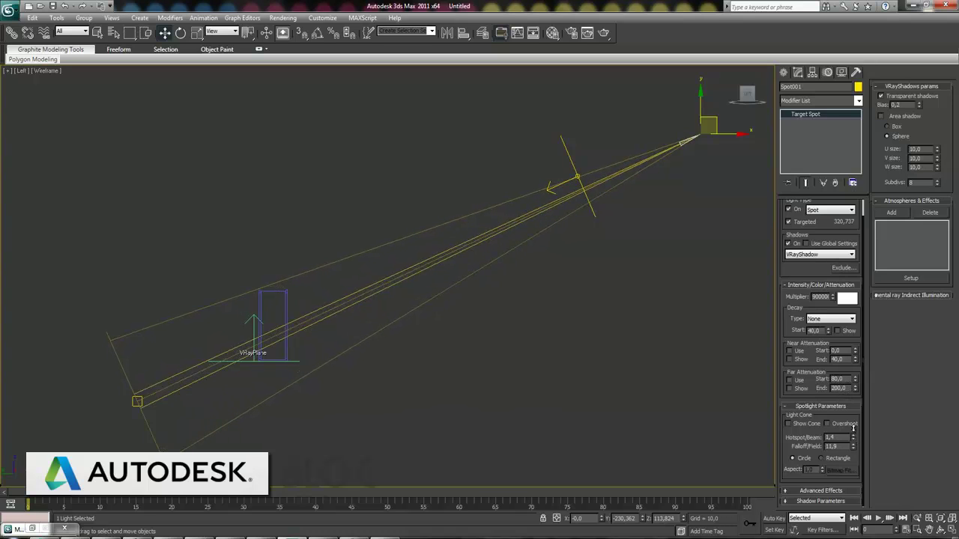
{"action": "left_click_drag", "start_coordinate": [853, 388], "coordinate": [852, 379]}
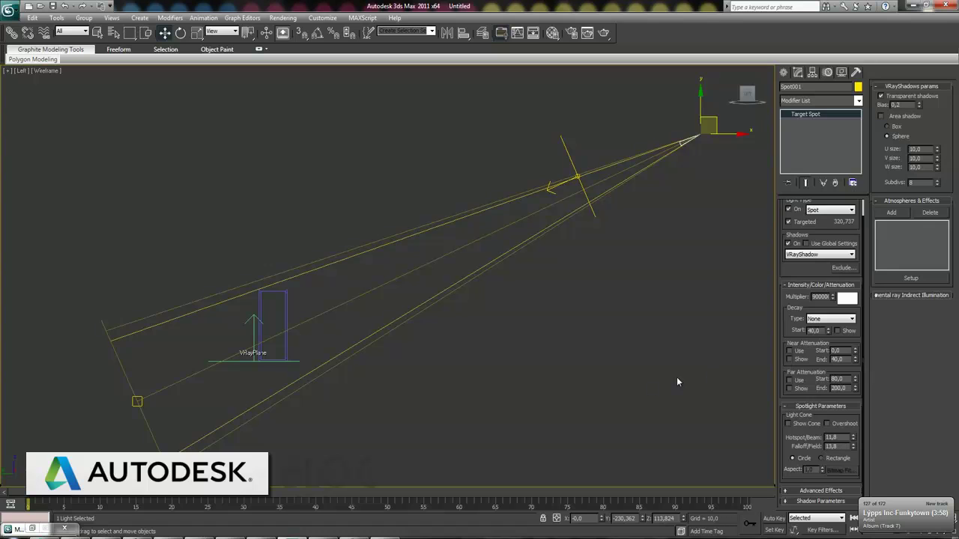
{"action": "left_click", "coordinate": [640, 384]}
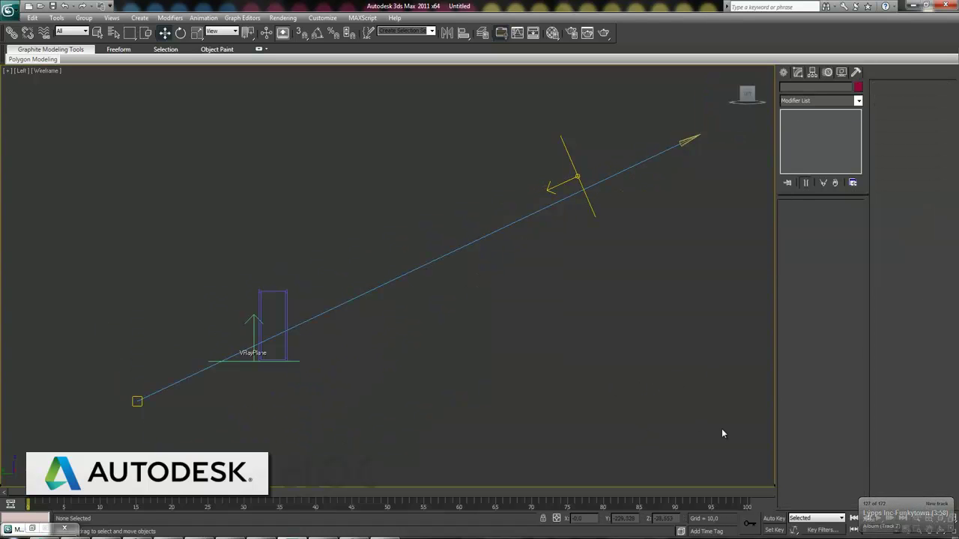
{"action": "left_click", "coordinate": [907, 513]}
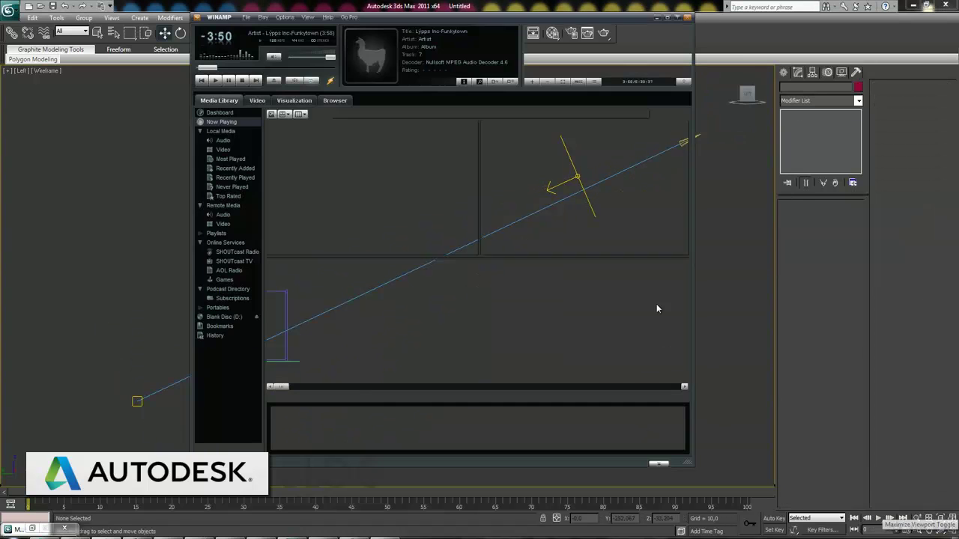
Step: Minimize the music player and return to four views with Perspective active
{"action": "left_click", "coordinate": [666, 16]}
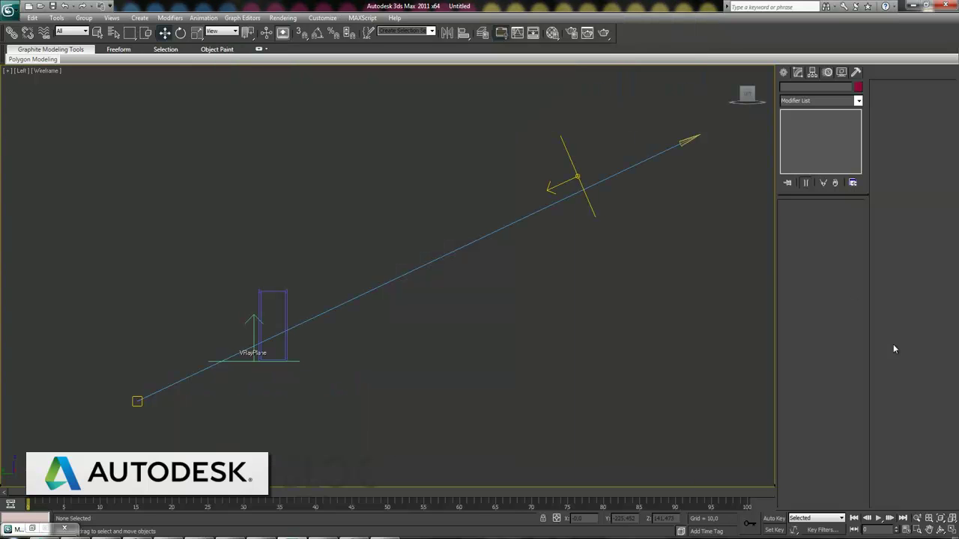
{"action": "left_click", "coordinate": [952, 530]}
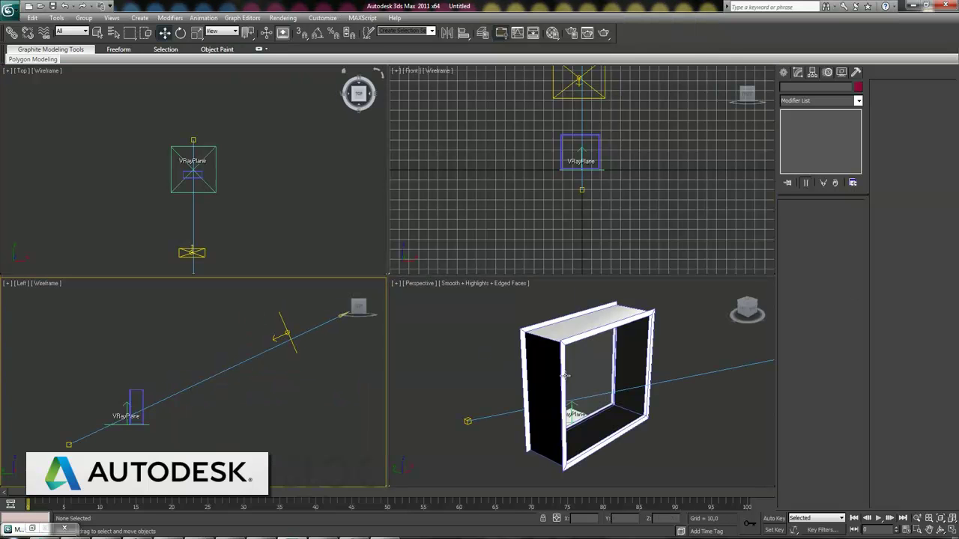
{"action": "right_click", "coordinate": [528, 337]}
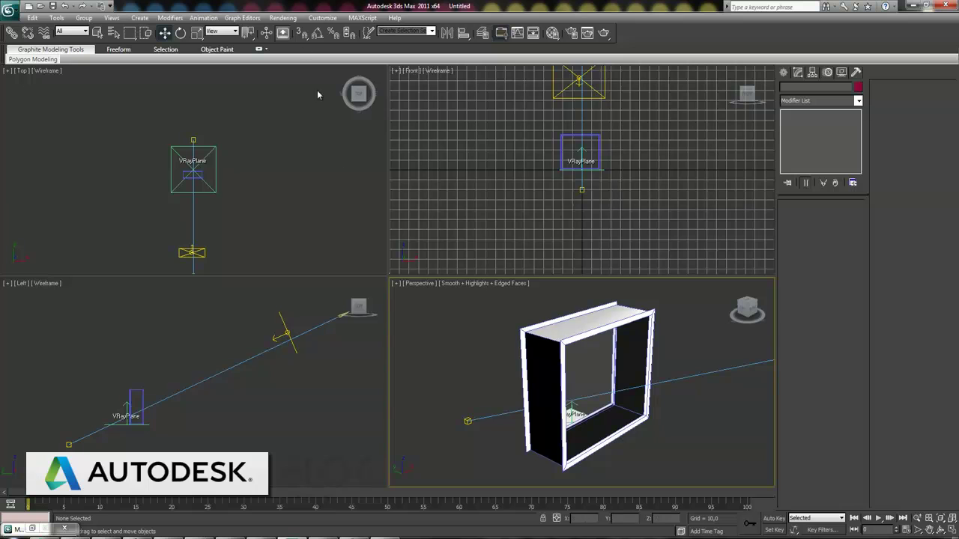
Step: In Render Setup, enable irradiance map detail enhancement and V-Ray caustics
{"action": "left_click", "coordinate": [283, 18]}
{"action": "left_click", "coordinate": [301, 53]}
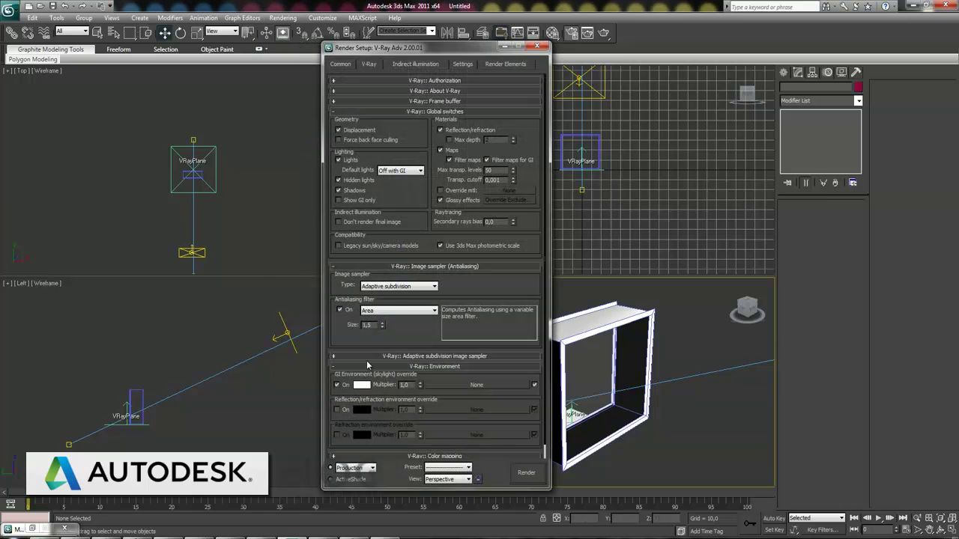
{"action": "left_click", "coordinate": [431, 113]}
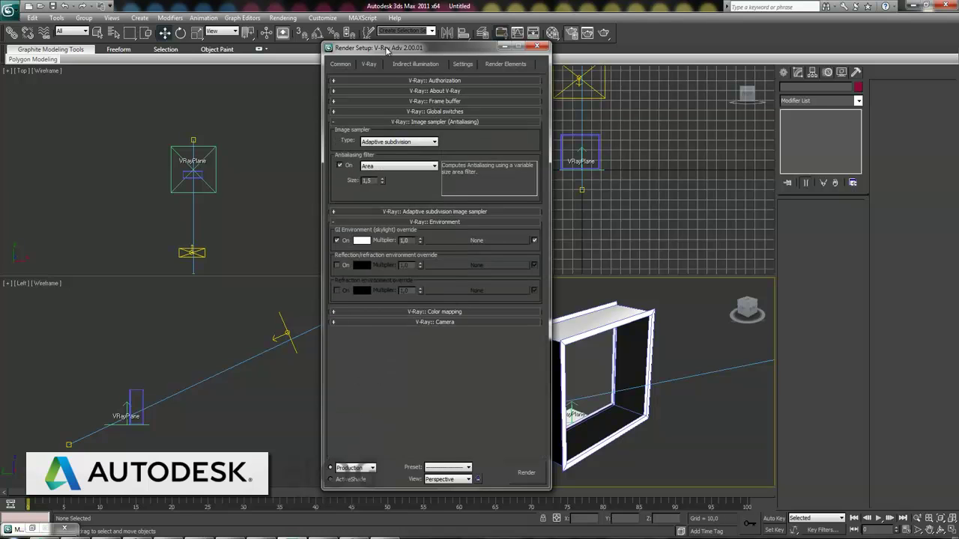
{"action": "left_click", "coordinate": [413, 64]}
{"action": "left_click", "coordinate": [338, 299]}
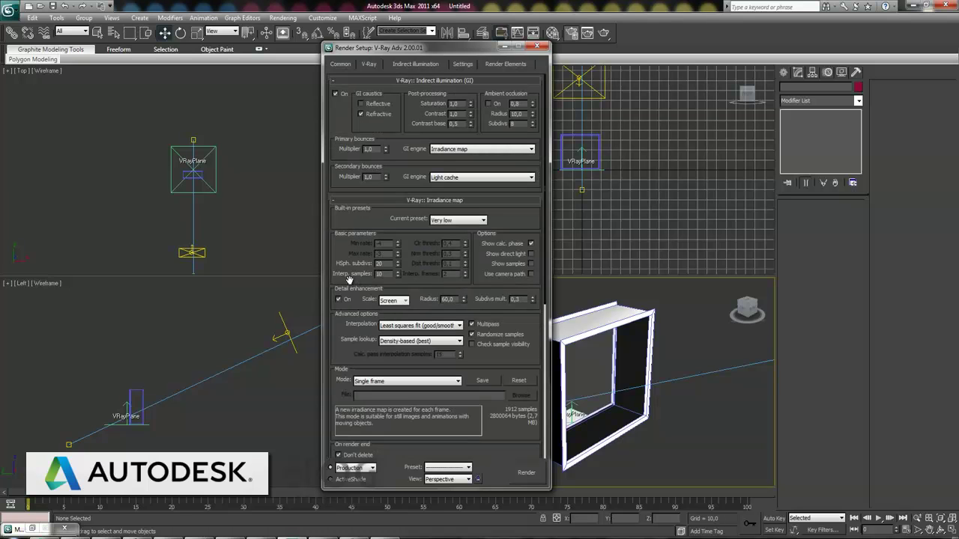
{"action": "scroll", "coordinate": [439, 393], "scroll_direction": "down", "scroll_amount": 5}
{"action": "scroll", "coordinate": [439, 394], "scroll_direction": "down", "scroll_amount": 3}
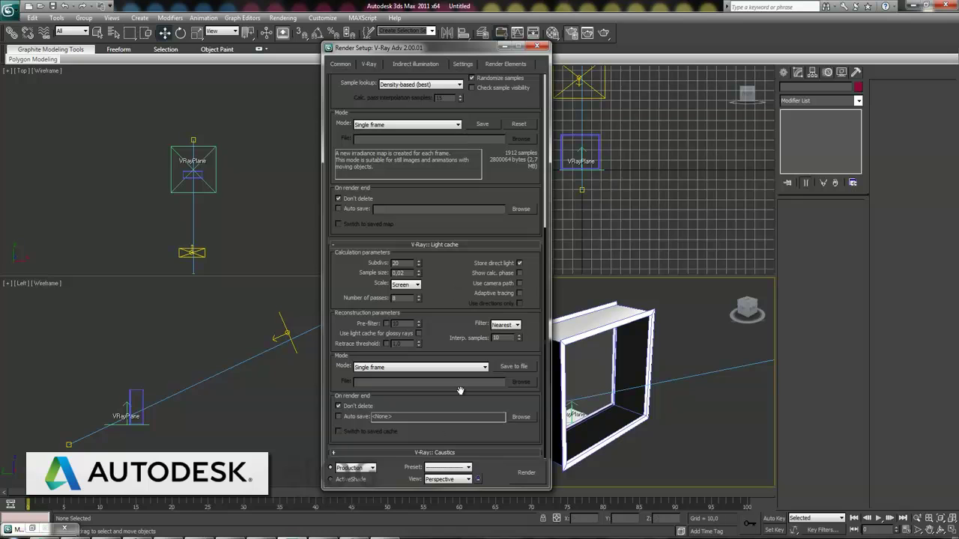
{"action": "scroll", "coordinate": [447, 452], "scroll_direction": "down", "scroll_amount": 3}
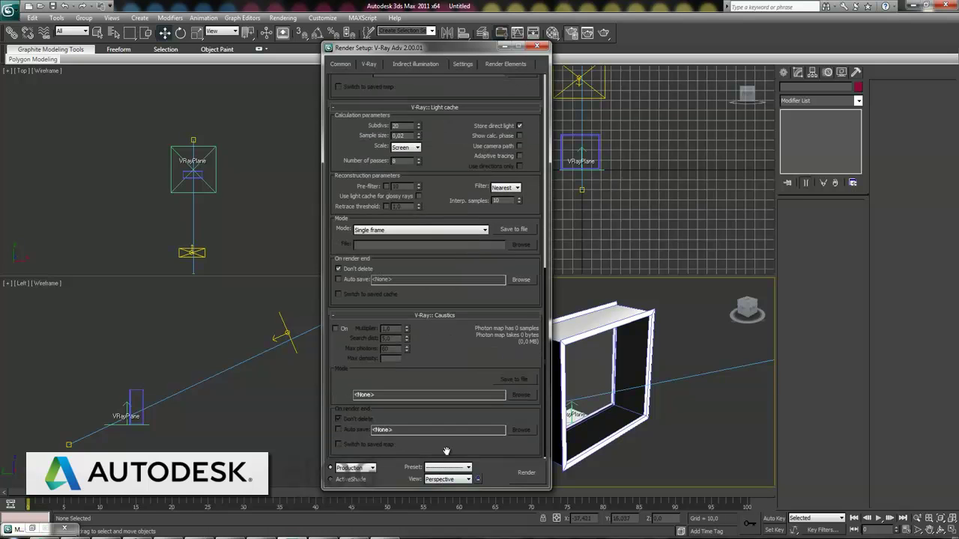
{"action": "left_click", "coordinate": [336, 329]}
{"action": "left_click", "coordinate": [538, 47]}
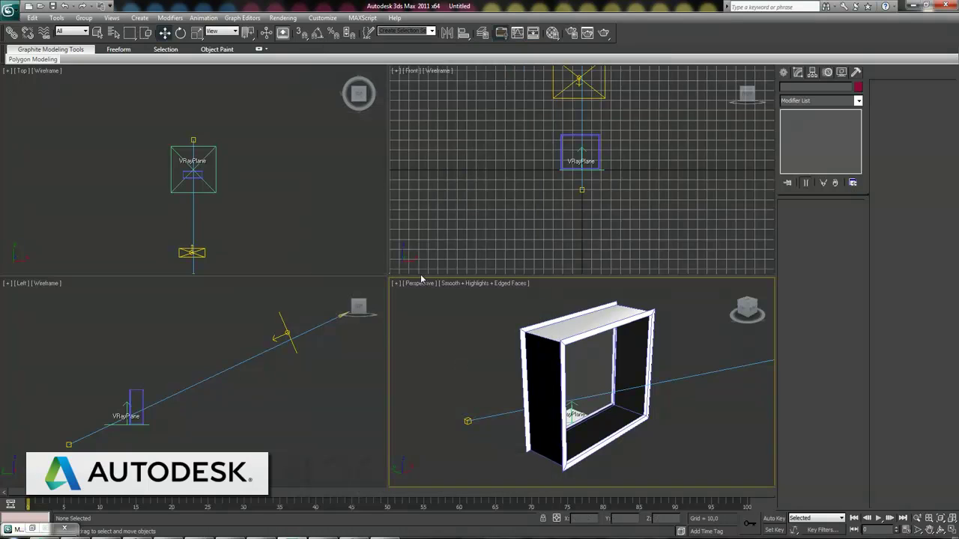
Step: Make the glass VRayMtl's refraction affect shadows, leaving dispersion off
{"action": "key", "text": "m"}
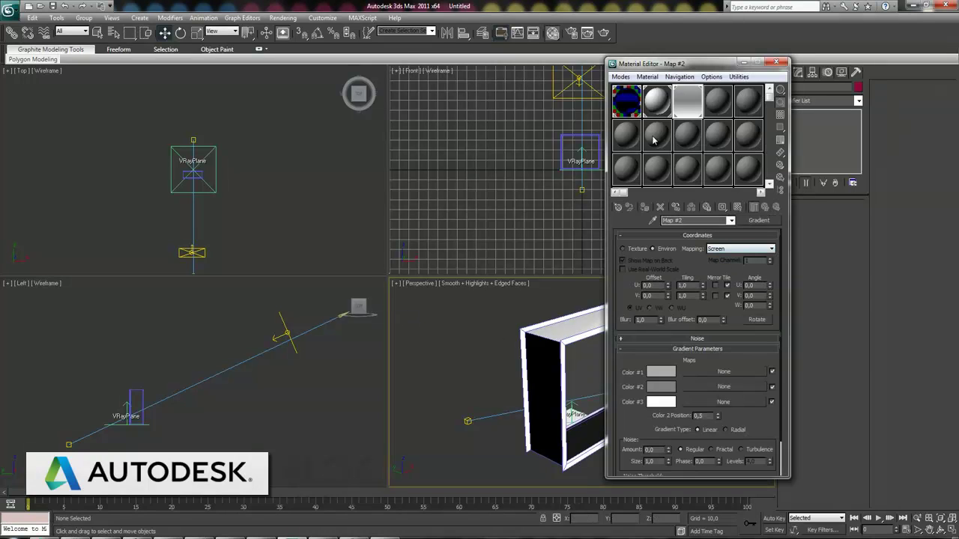
{"action": "left_click", "coordinate": [632, 116]}
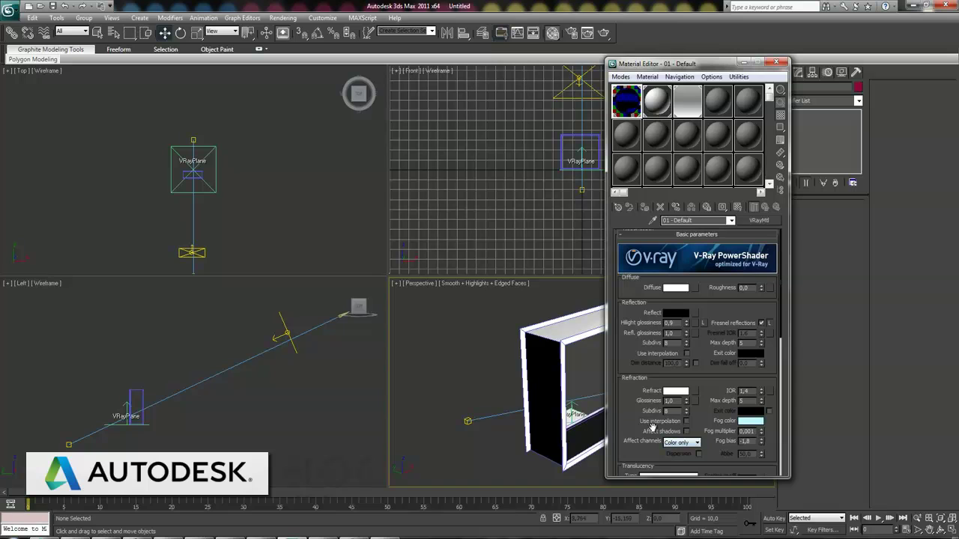
{"action": "left_click", "coordinate": [686, 431]}
{"action": "left_click", "coordinate": [699, 454]}
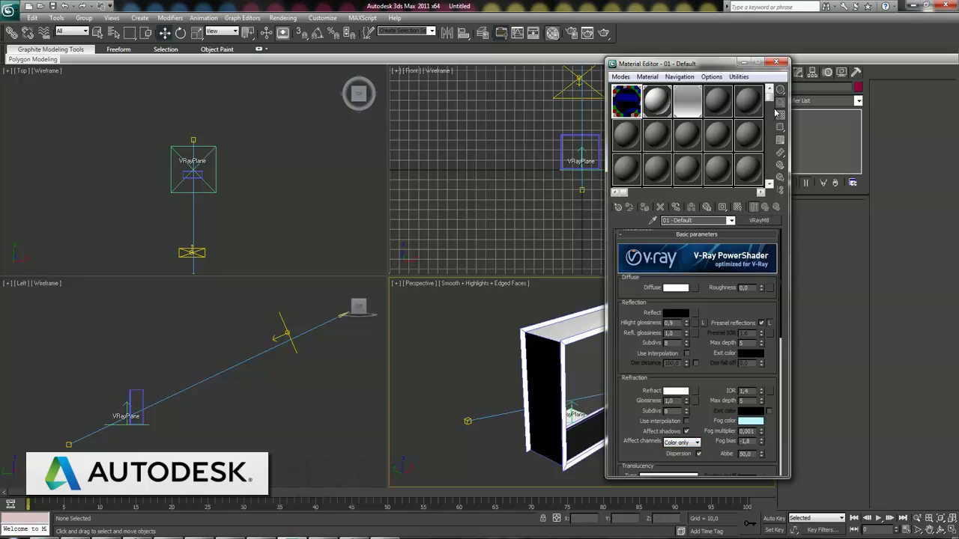
{"action": "left_click", "coordinate": [698, 454]}
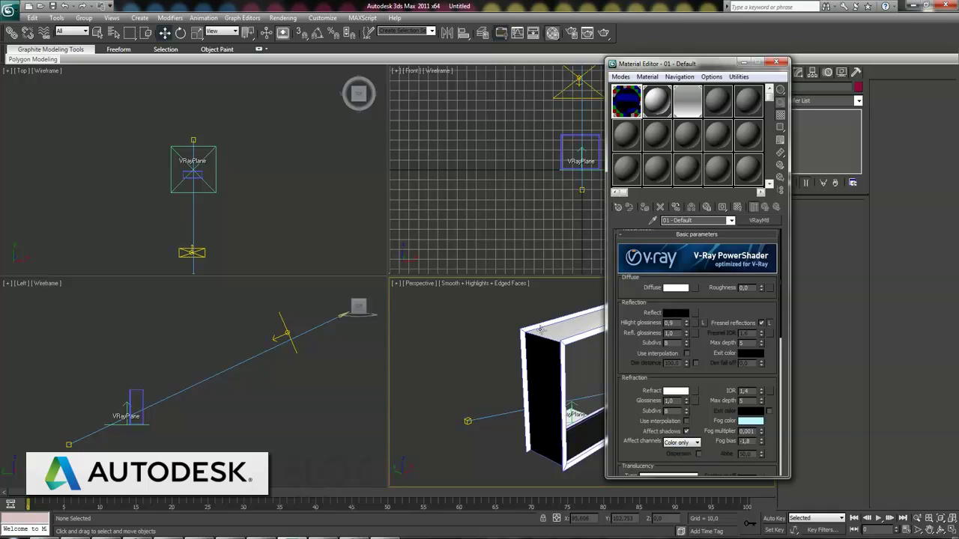
Step: Maximize the Perspective view and bring up Render Setup
{"action": "left_click", "coordinate": [953, 529]}
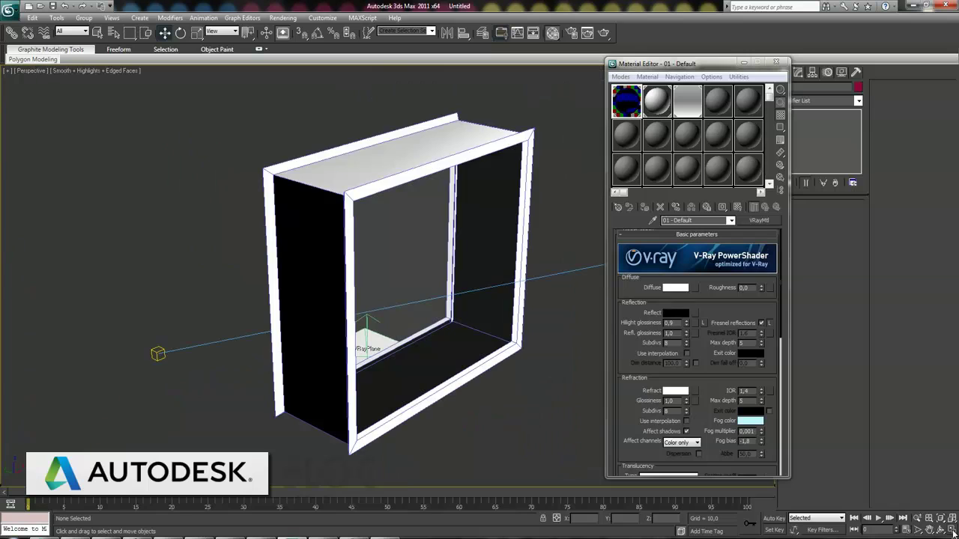
{"action": "left_click", "coordinate": [285, 18]}
{"action": "left_click", "coordinate": [300, 41]}
Step: Turn off the V-Ray GI environment skylight override and close Render Setup
{"action": "left_click", "coordinate": [367, 63]}
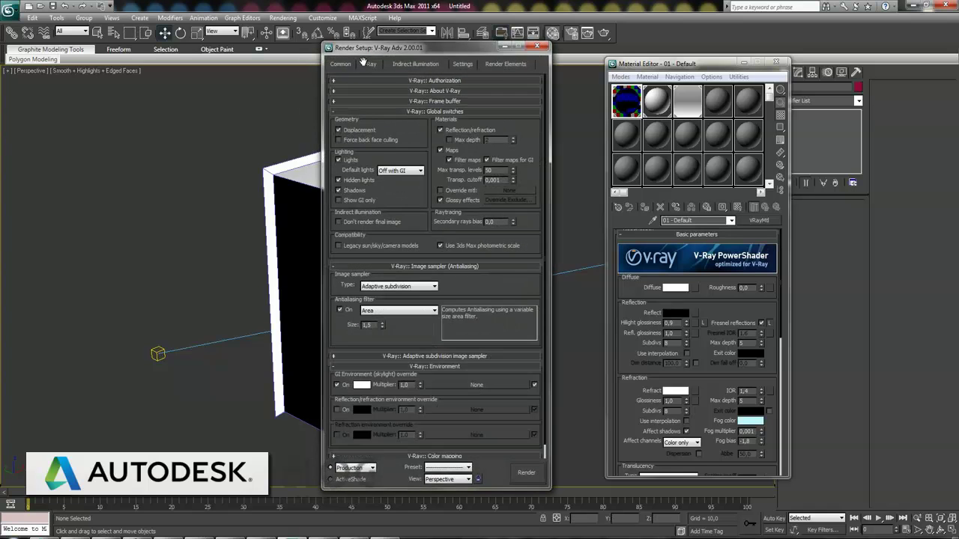
{"action": "left_click", "coordinate": [339, 385]}
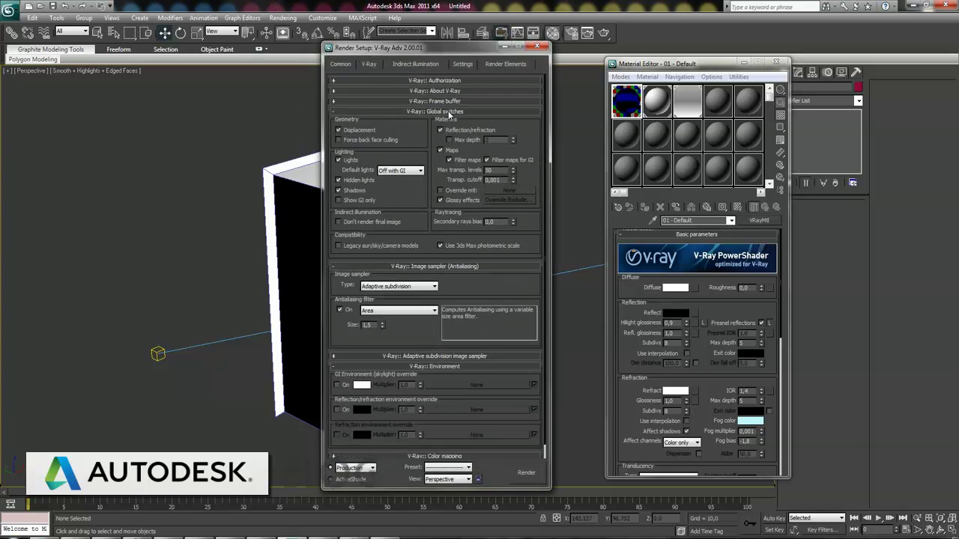
{"action": "left_click", "coordinate": [447, 112]}
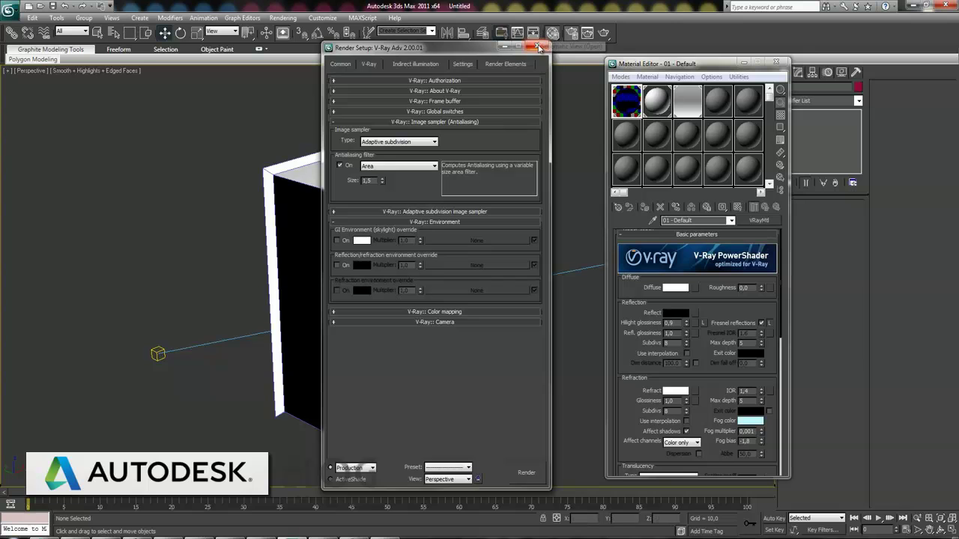
{"action": "left_click", "coordinate": [537, 47]}
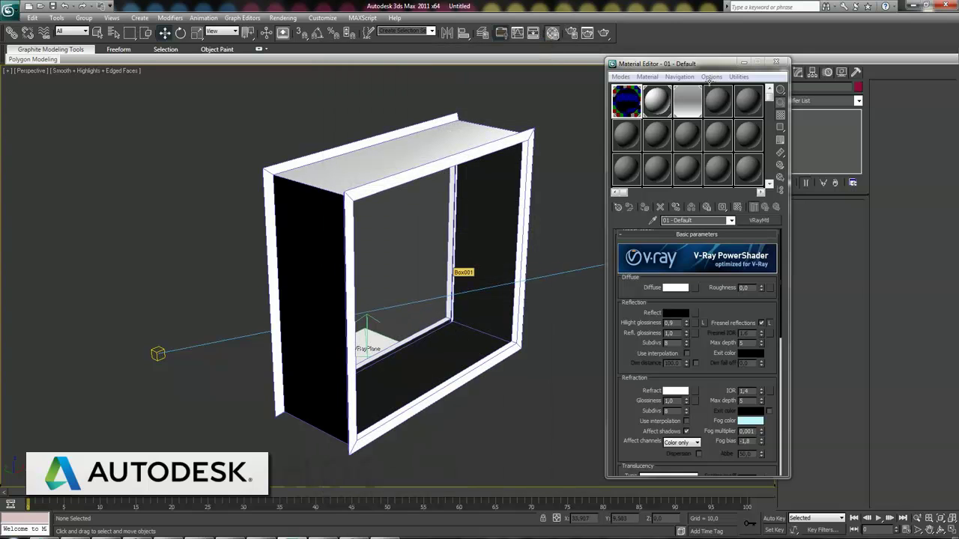
Step: Start a Shift+Q test render, close the Material Editor, and list scene objects
{"action": "key", "text": "shift+q"}
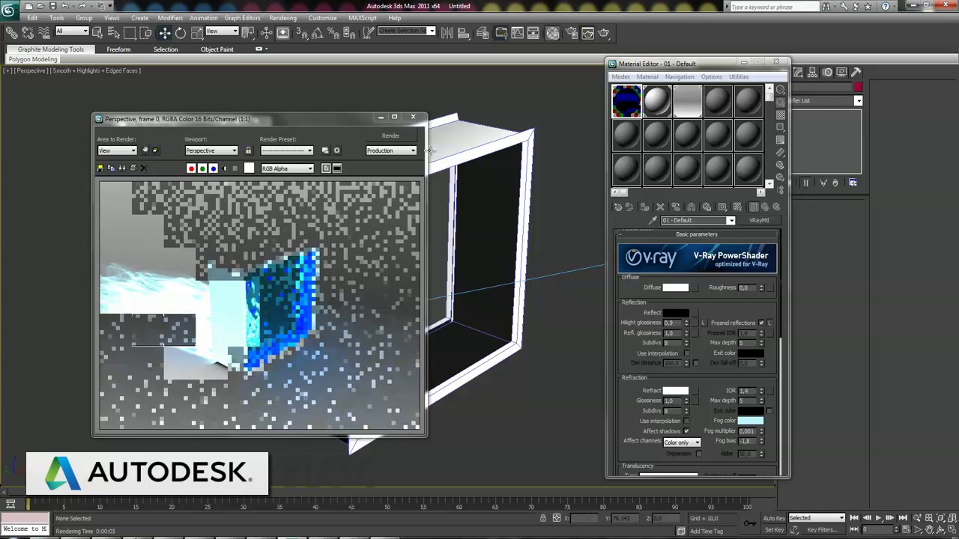
{"action": "left_click", "coordinate": [776, 63]}
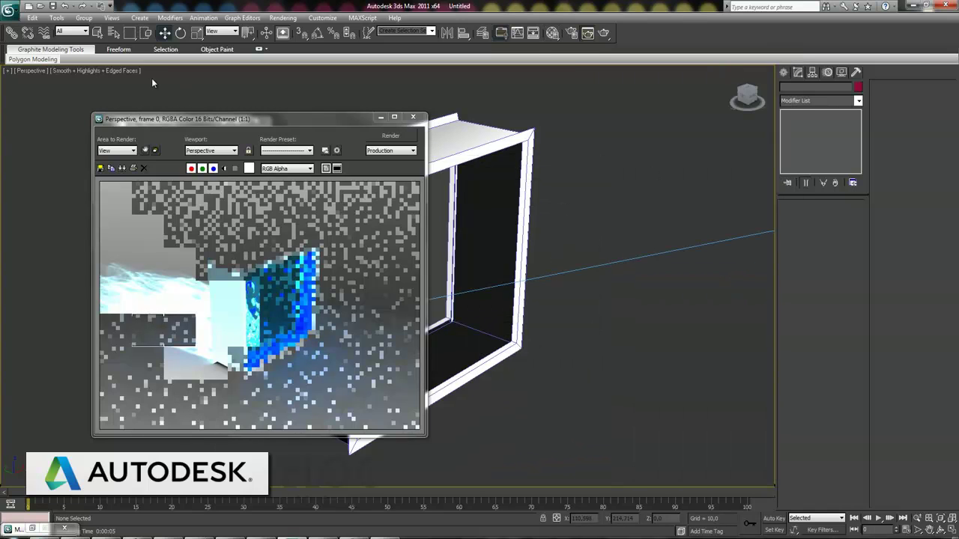
{"action": "left_click", "coordinate": [114, 34]}
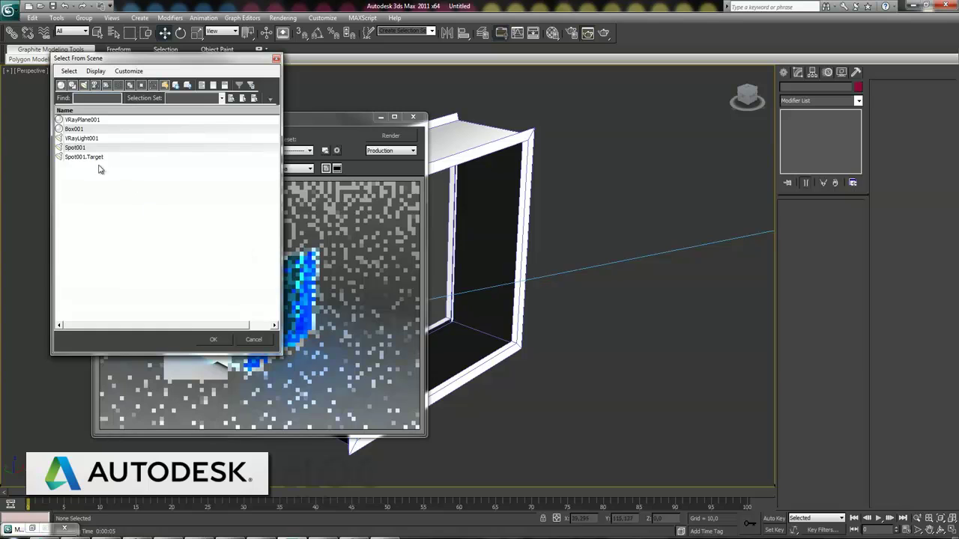
Step: Select Spot001 from the scene list to review its parameters, then deselect it
{"action": "left_click", "coordinate": [79, 149]}
{"action": "key", "text": "Return"}
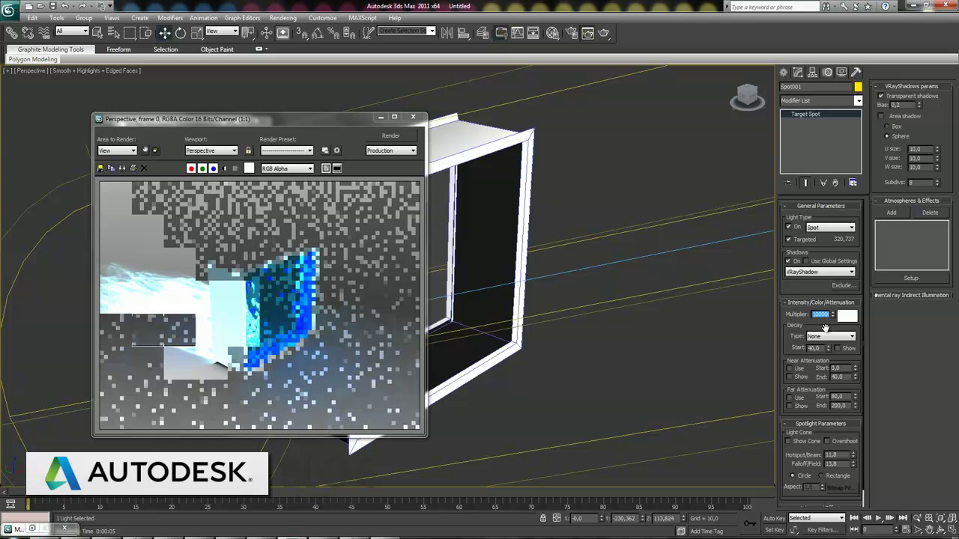
{"action": "left_click", "coordinate": [624, 302]}
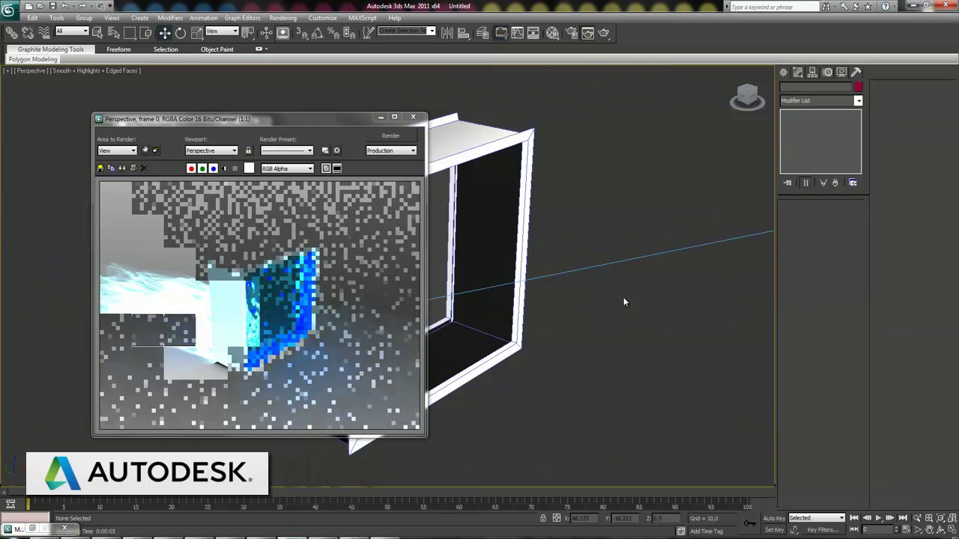
Step: Reopen Render Setup with Frame buffer and Global switches rollouts collapsed
{"action": "left_click", "coordinate": [203, 17]}
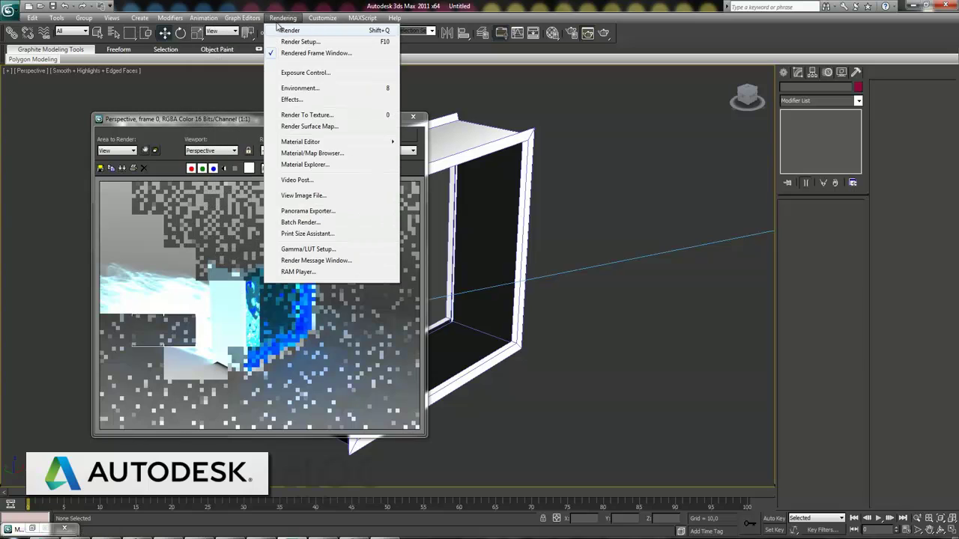
{"action": "left_click", "coordinate": [337, 41]}
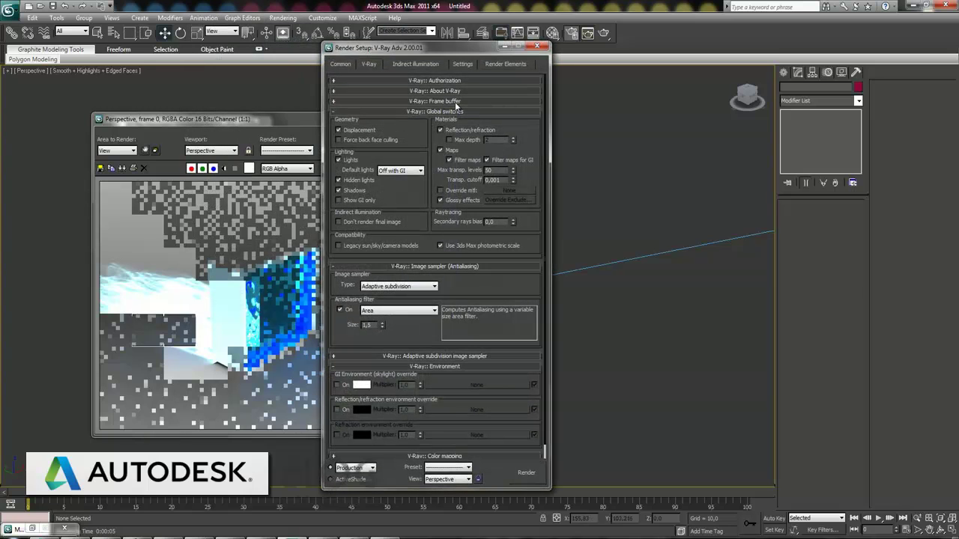
{"action": "left_click", "coordinate": [449, 101]}
{"action": "left_click", "coordinate": [416, 102]}
{"action": "left_click", "coordinate": [417, 111]}
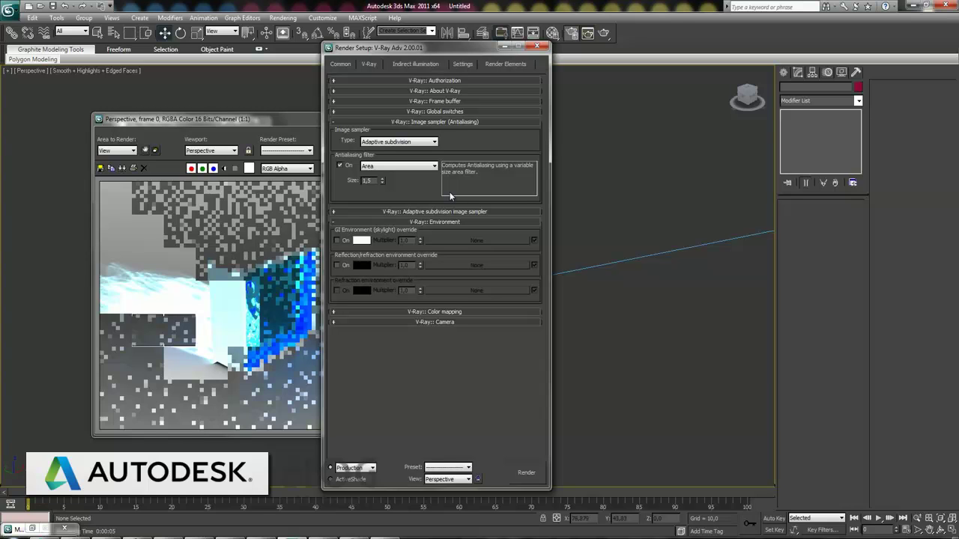
Step: Close the old render window and start a new render from Render Setup
{"action": "left_click", "coordinate": [283, 120]}
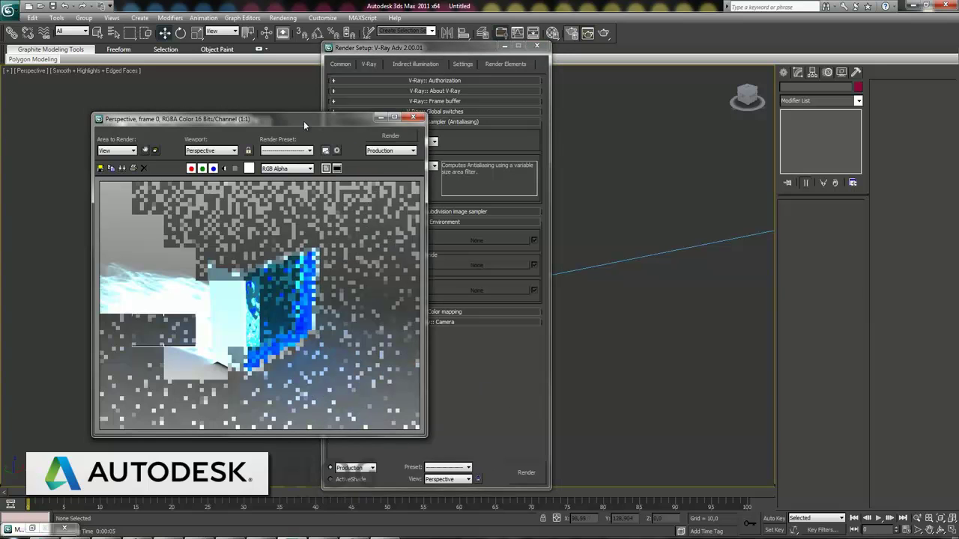
{"action": "left_click", "coordinate": [418, 119]}
{"action": "left_click", "coordinate": [534, 474]}
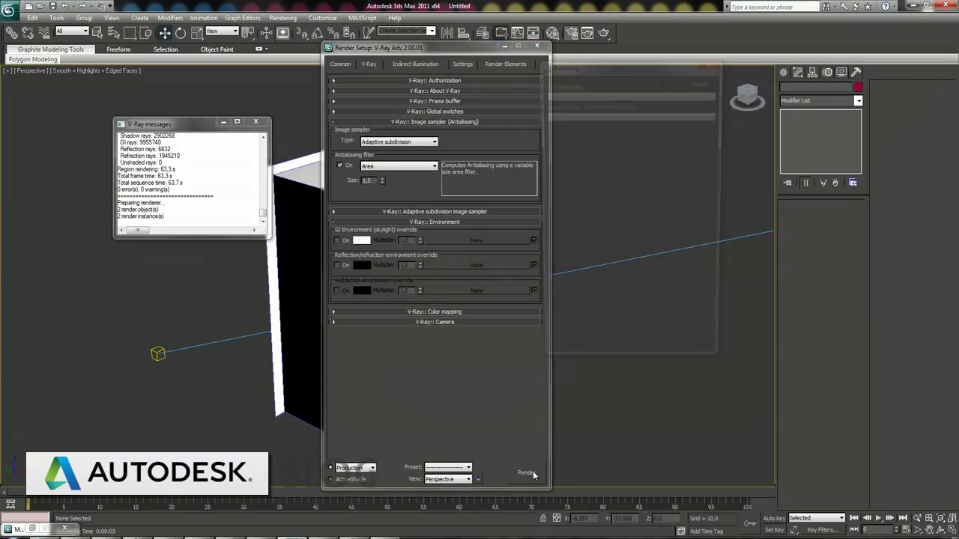
Step: Move the V-Ray frame buffer aside, then close the progress dialog and Render Setup
{"action": "left_click_drag", "start_coordinate": [445, 137], "coordinate": [212, 131]}
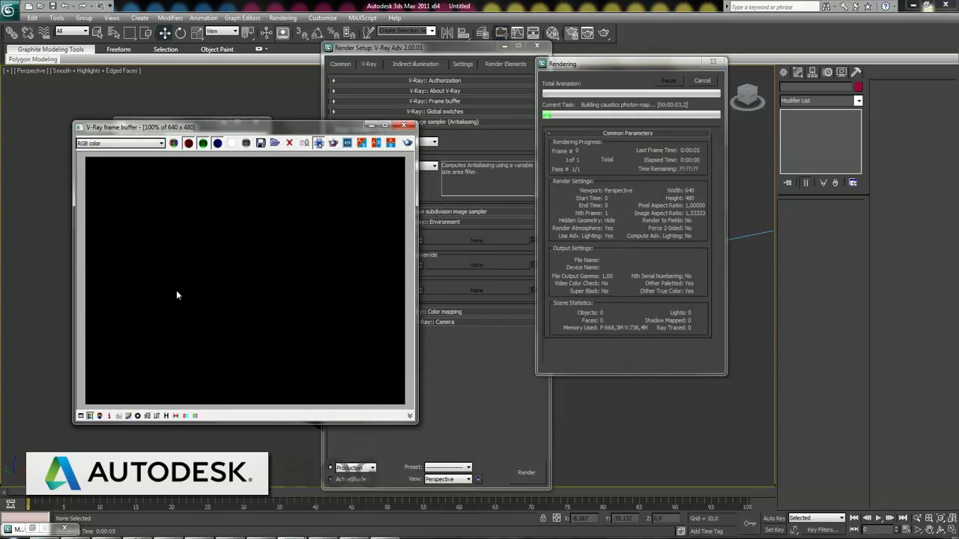
{"action": "left_click", "coordinate": [705, 84]}
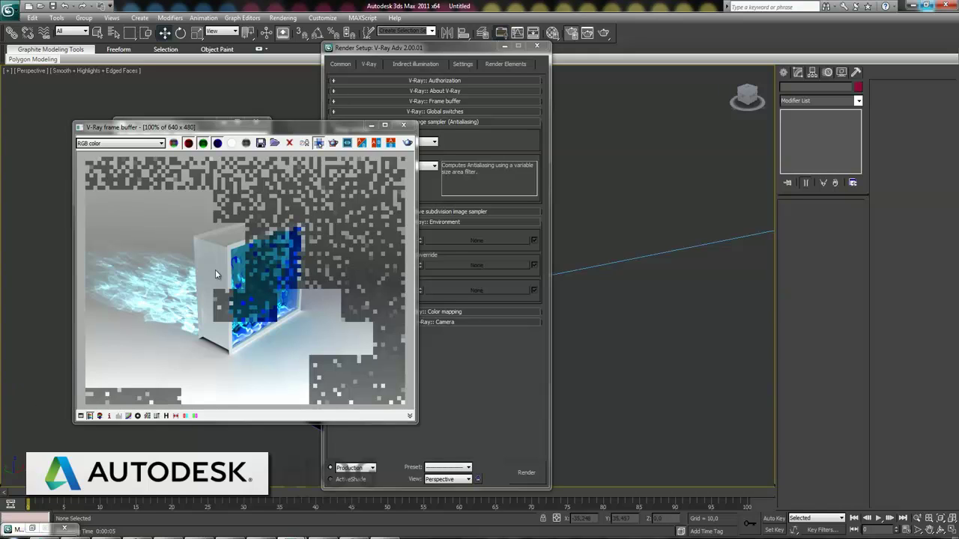
{"action": "left_click", "coordinate": [537, 47]}
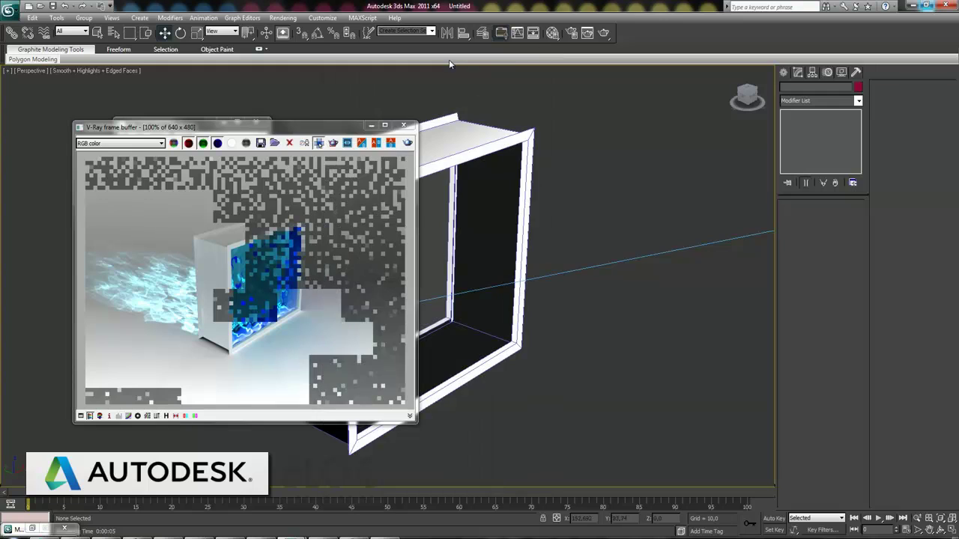
Step: In the Material Editor, set the glass Reflect colour to dark grey RGB 25,25,25
{"action": "key", "text": "m"}
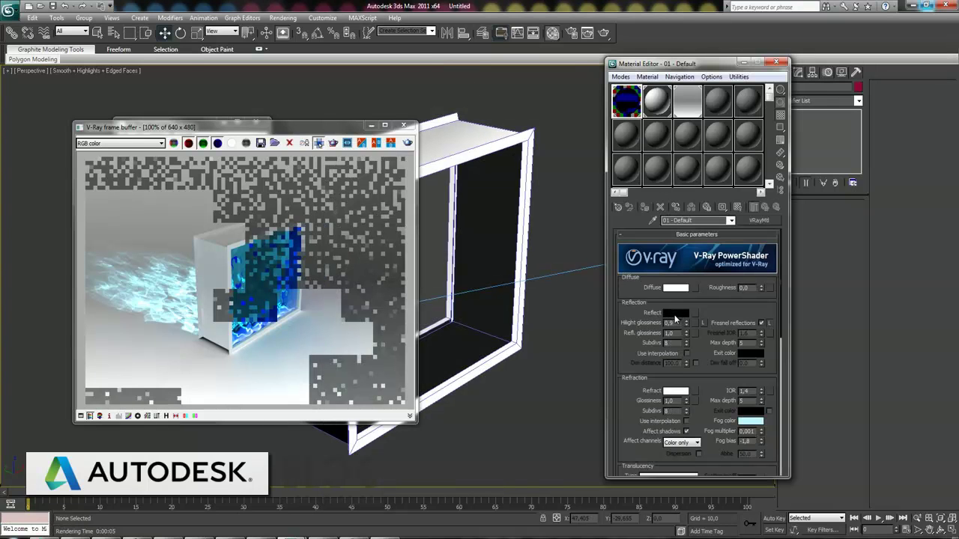
{"action": "left_click", "coordinate": [675, 313]}
{"action": "type", "text": "25"}
{"action": "key", "text": "Tab"}
{"action": "type", "text": "25"}
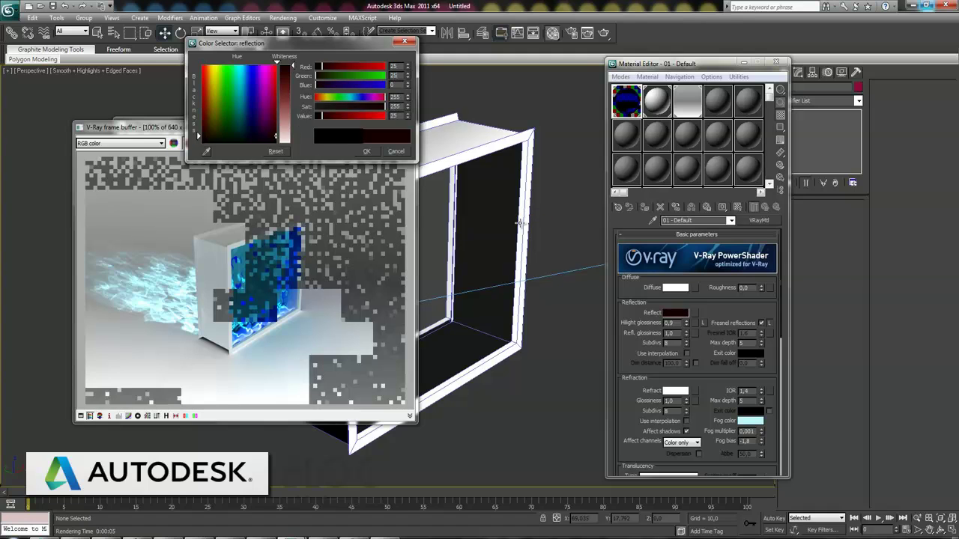
{"action": "key", "text": "Tab"}
{"action": "type", "text": "25"}
{"action": "key", "text": "Return"}
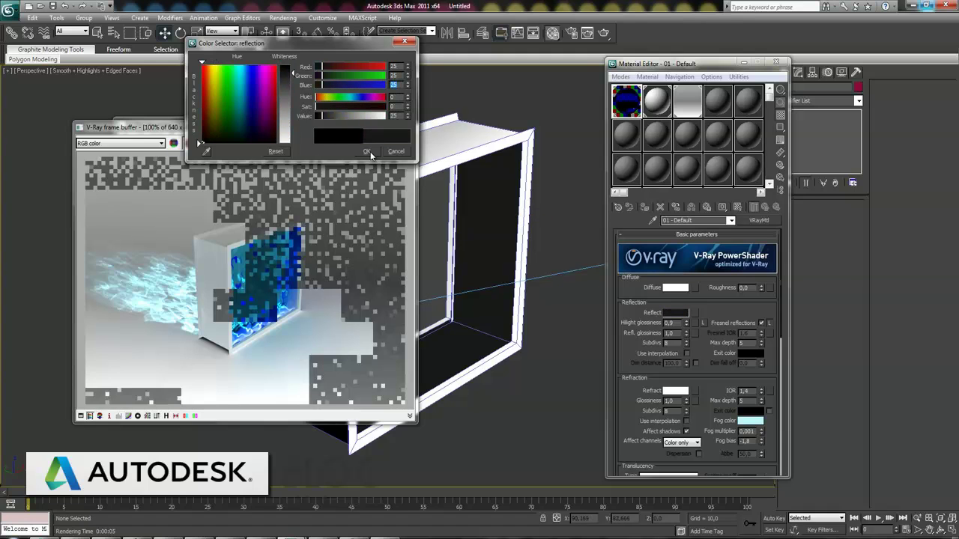
{"action": "left_click", "coordinate": [368, 152]}
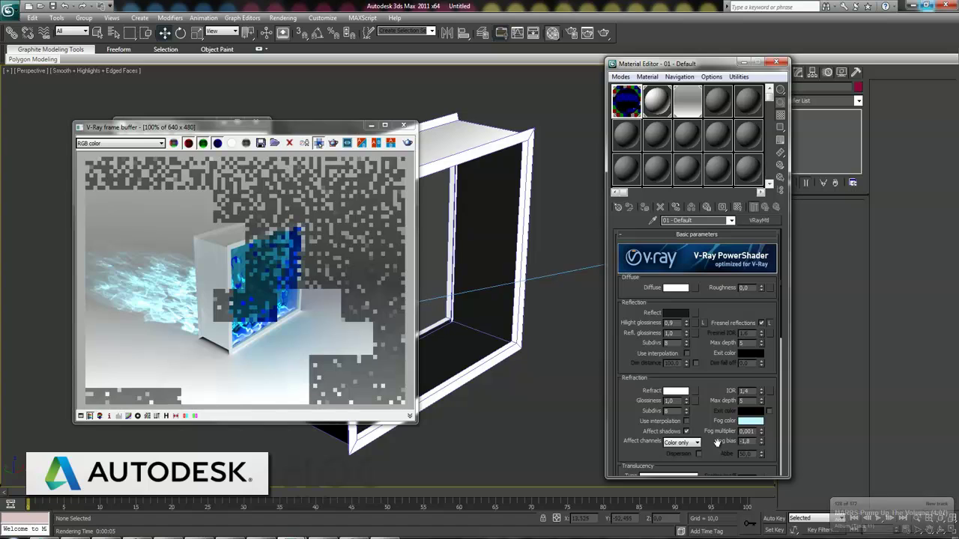
Step: Turn on glass dispersion, start a fresh render with Shift+Q, and close the Material Editor
{"action": "scroll", "coordinate": [717, 443], "scroll_direction": "down", "scroll_amount": 3}
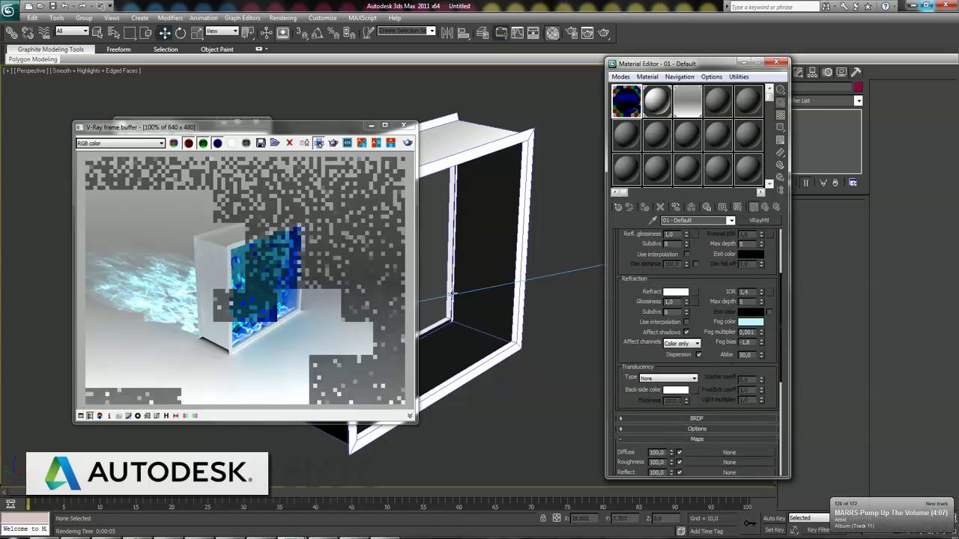
{"action": "key", "text": "shift+q"}
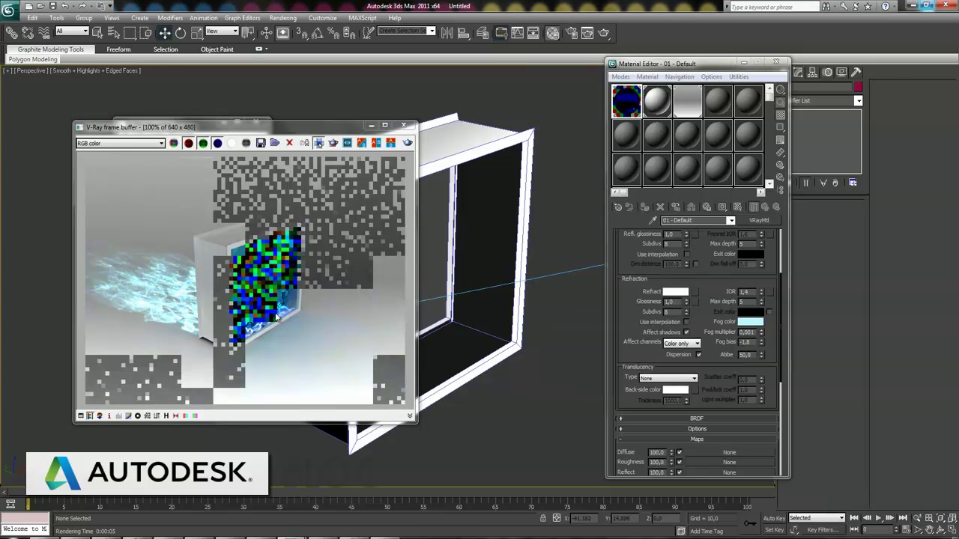
{"action": "left_click", "coordinate": [776, 62]}
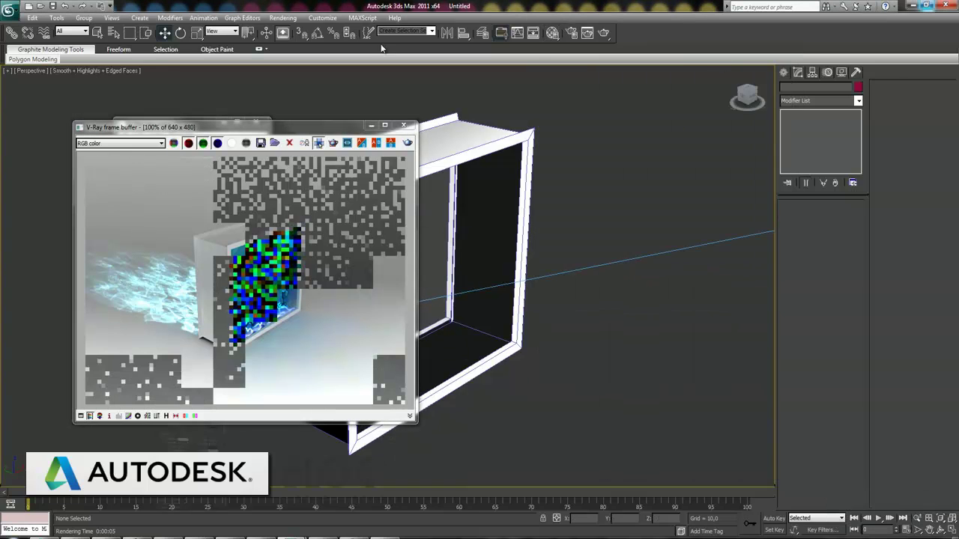
Step: Select Spot001 from the scene list, let the render finish, then close the frame buffer and V-Ray messages
{"action": "left_click", "coordinate": [113, 32]}
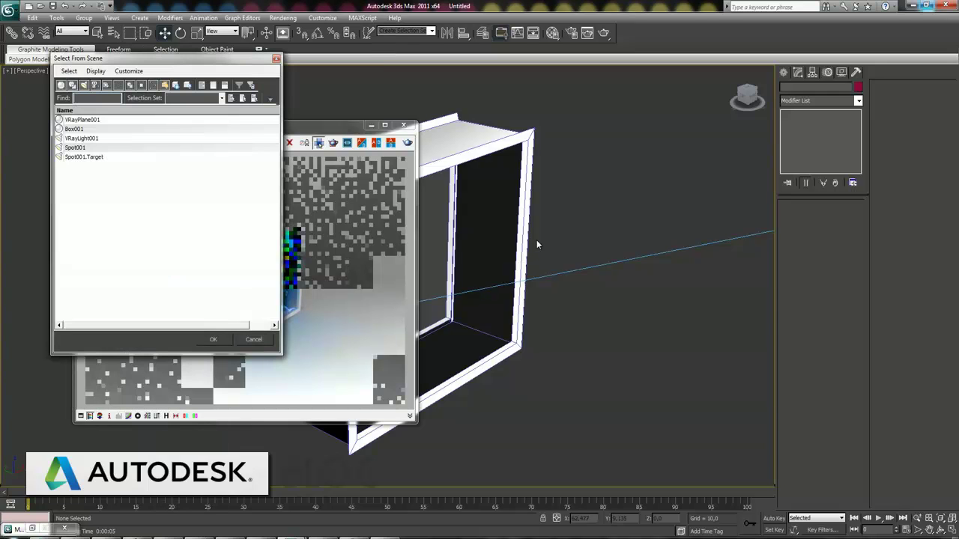
{"action": "double_click", "coordinate": [86, 148]}
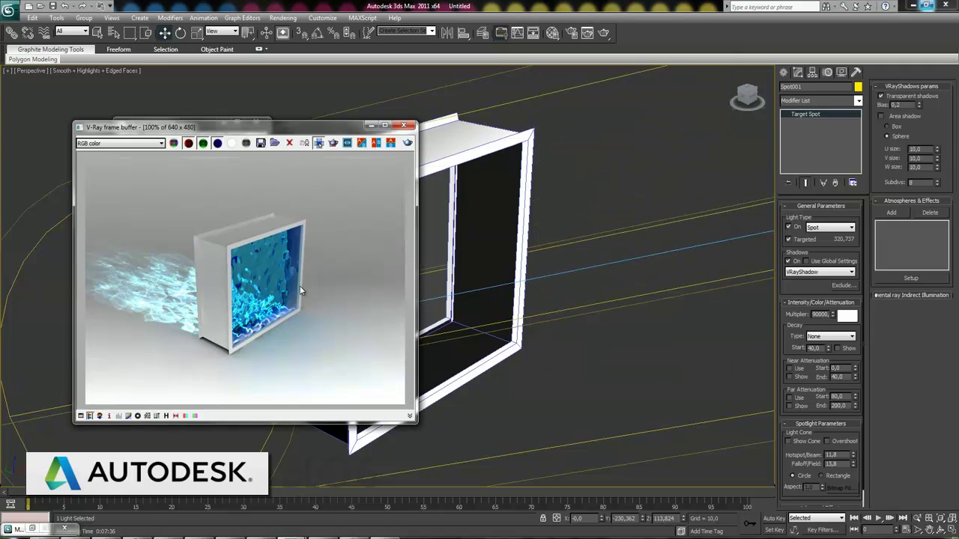
{"action": "left_click", "coordinate": [408, 128]}
{"action": "left_click", "coordinate": [257, 121]}
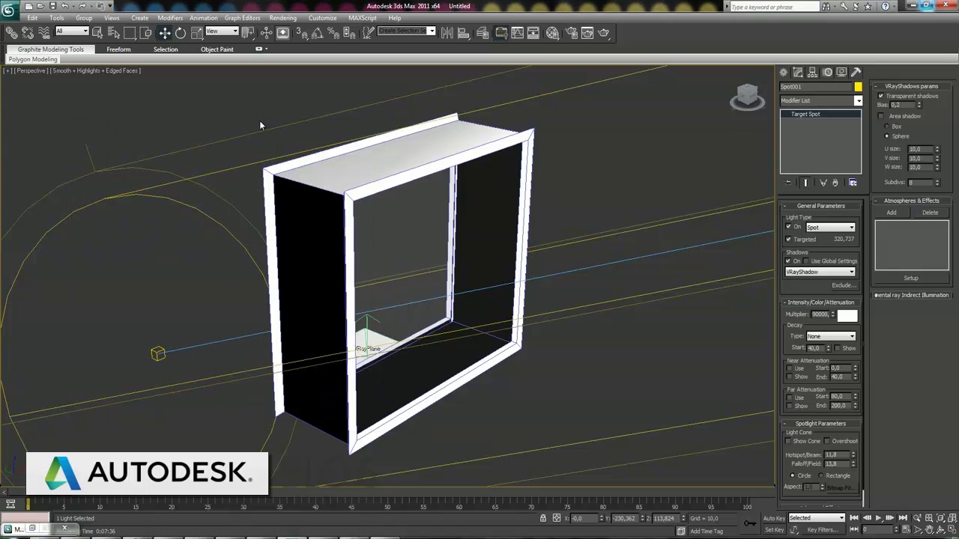